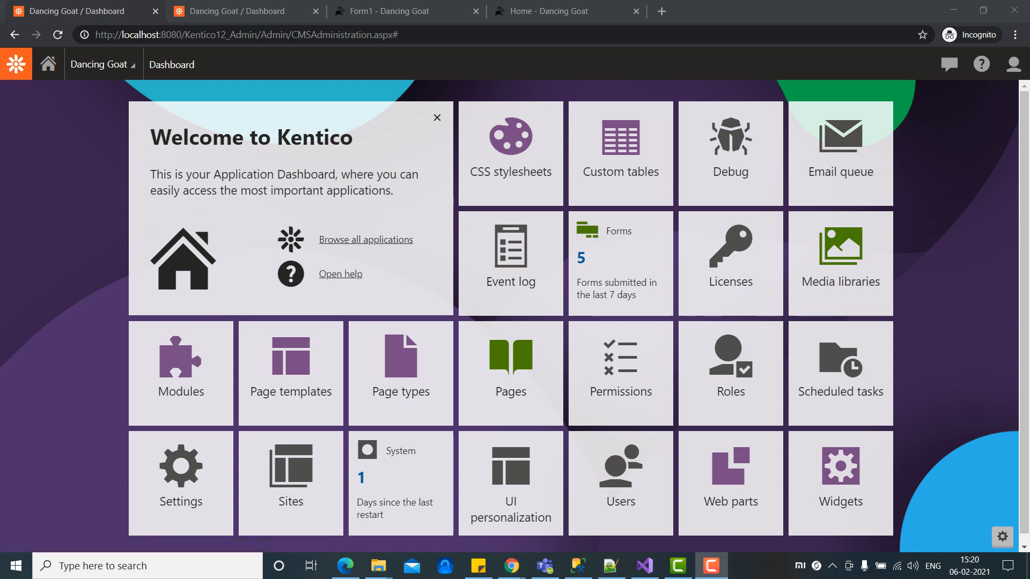
Step: Search the applications list for 'forms' and open the Forms application
left_click(16, 64)
type("forms")
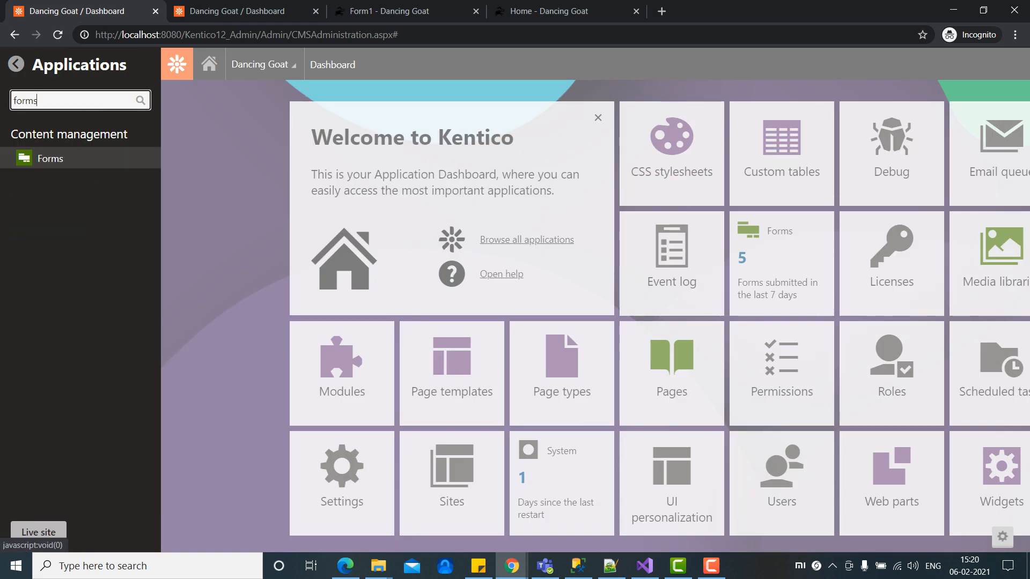
key("Return")
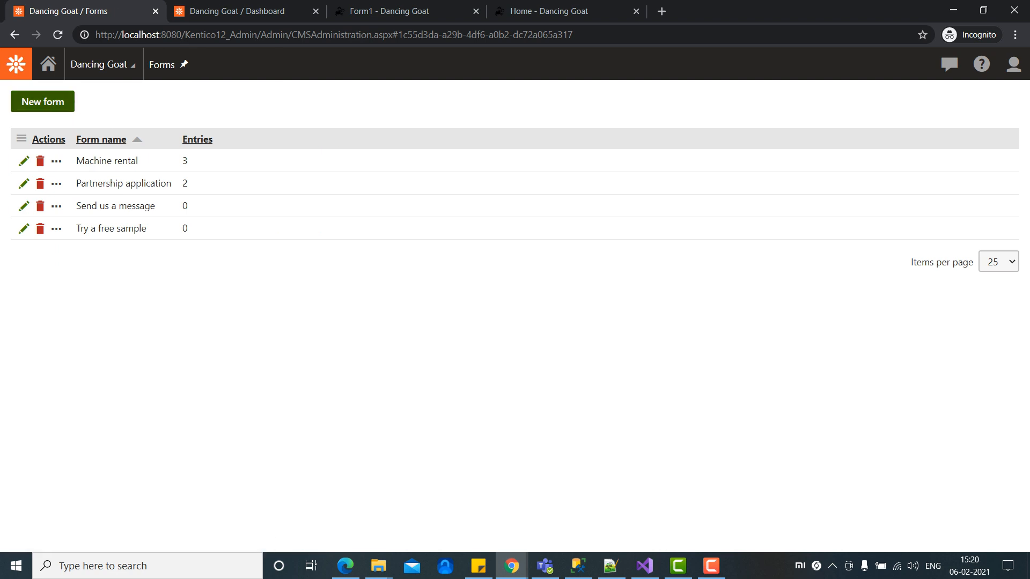
Step: Create a new form with display name 'Employee' and code name 'Employee', and save it
left_click(57, 103)
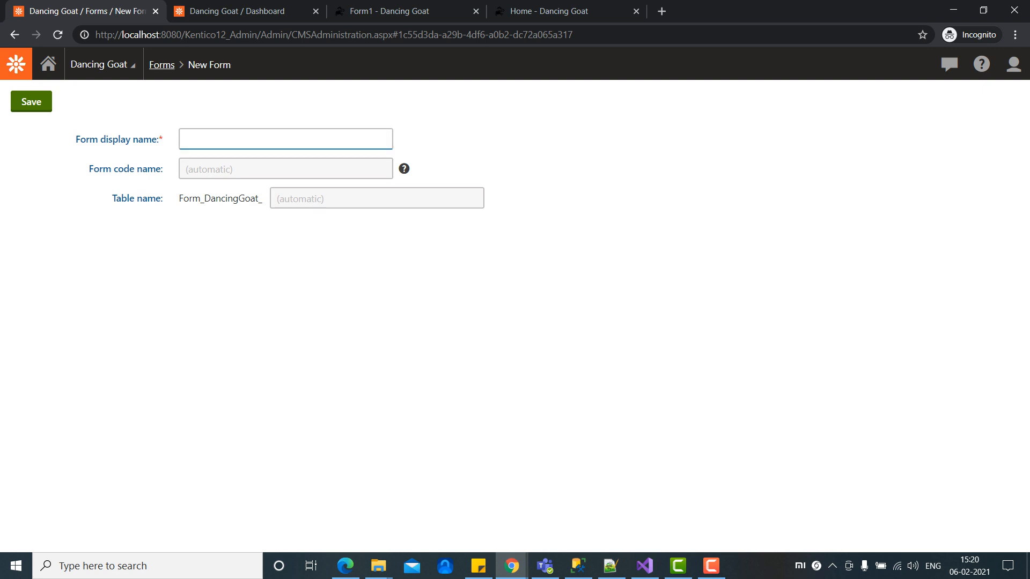
type("Employee")
key("Tab")
key("Tab")
type("W")
key("BackSpace")
type("employee")
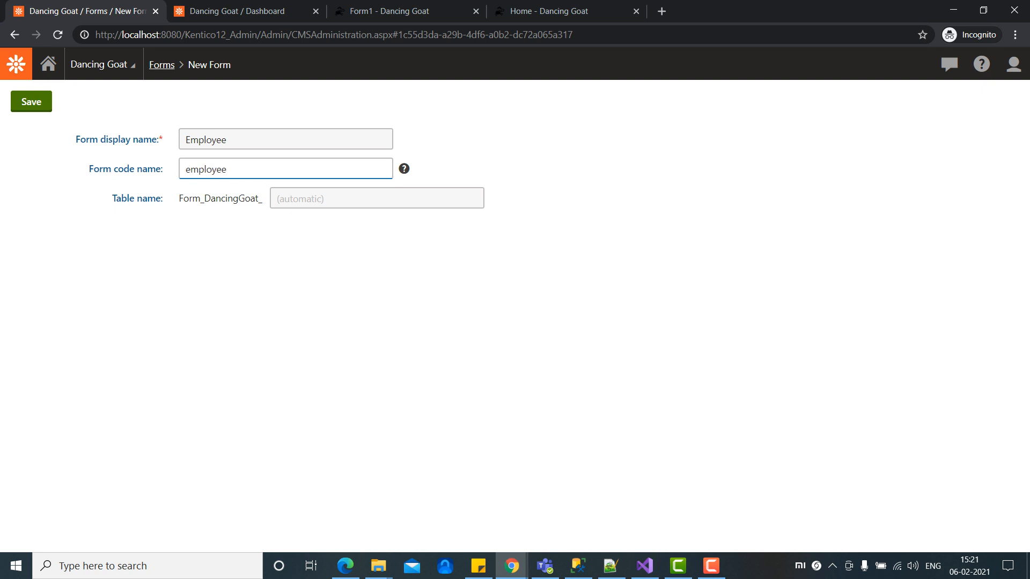
key("BackSpace")
type("E")
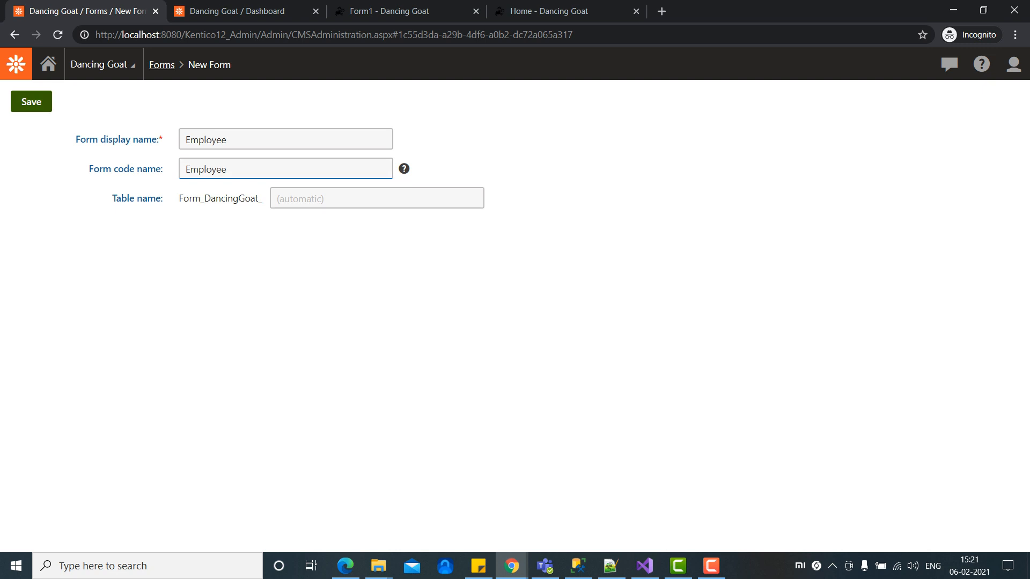
left_click(31, 101)
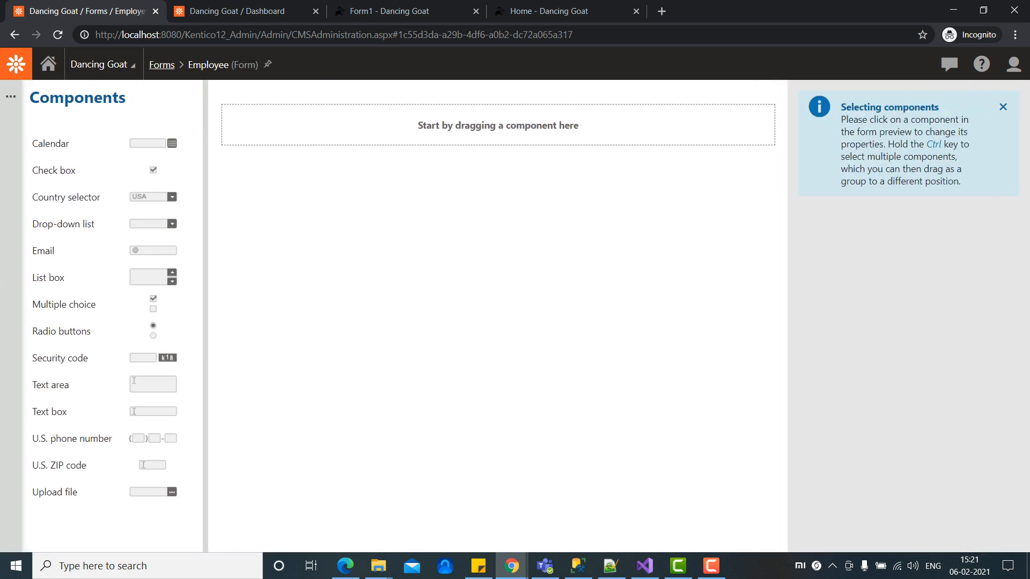
Step: Add a required FirstName text box with tooltip 'FirstName', then drop a second text box below it
left_click(11, 97)
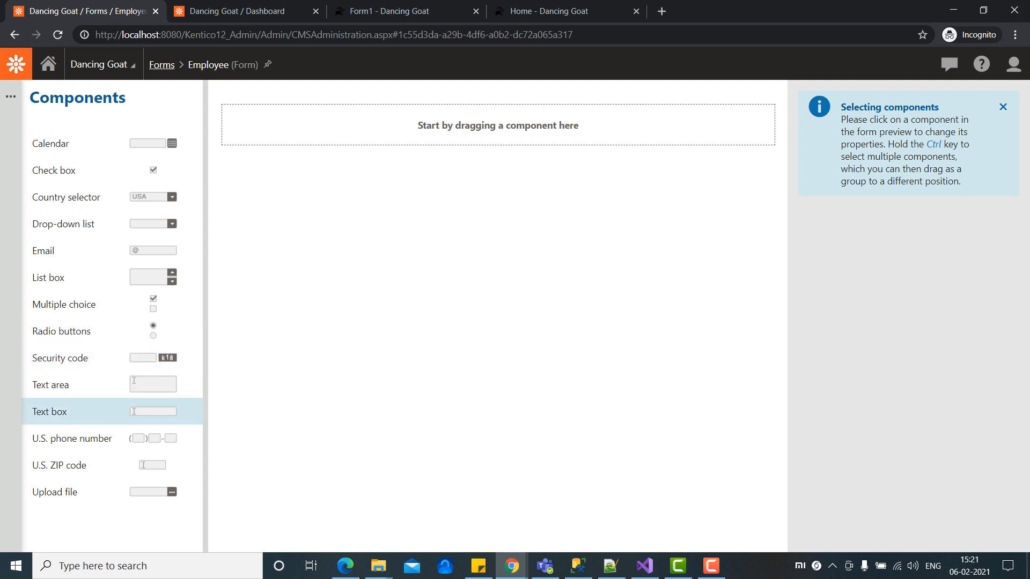
left_click_drag(83, 413, 462, 144)
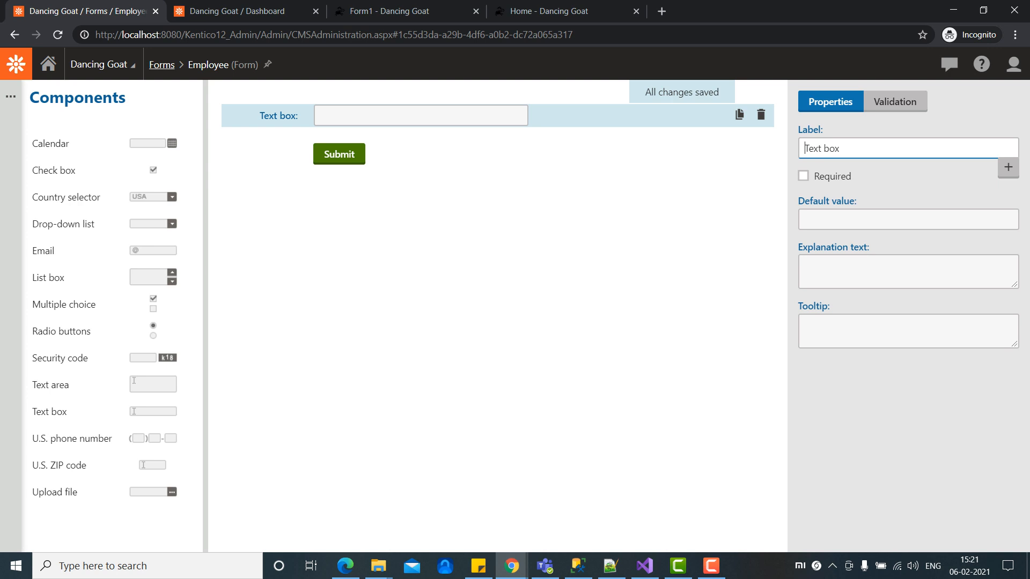
key("Delete")
key("Delete")
key("Delete")
key("Delete")
key("Delete")
key("Delete")
key("Delete")
key("Delete")
type("FirstName")
key("Tab")
key("space")
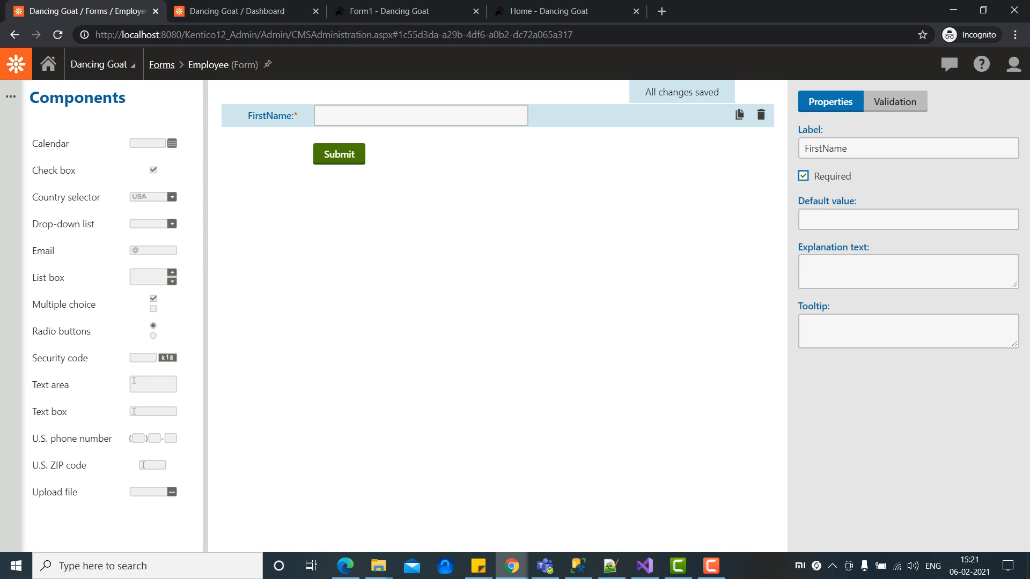
left_click(907, 331)
type("FirstName")
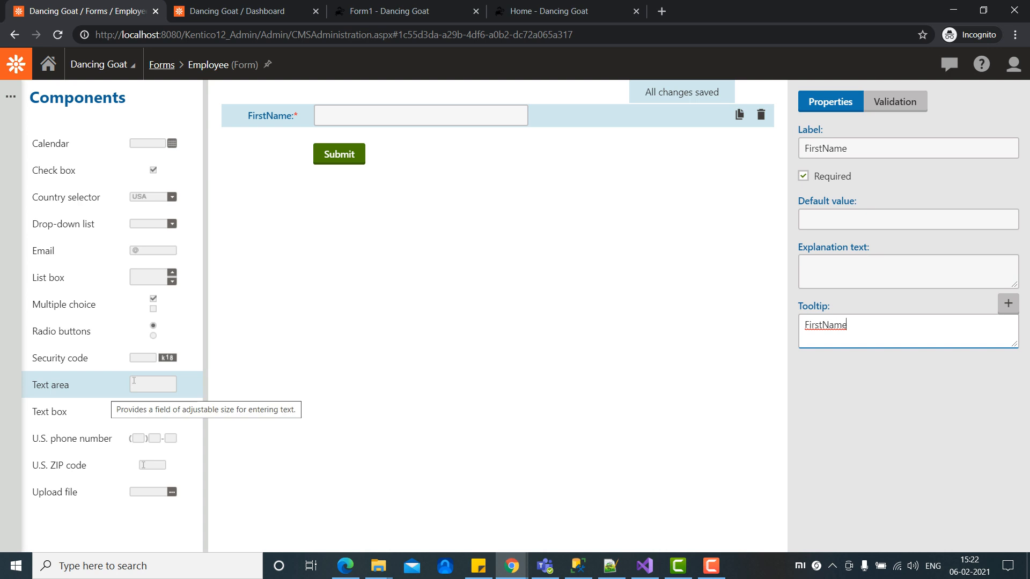
left_click_drag(114, 402, 344, 142)
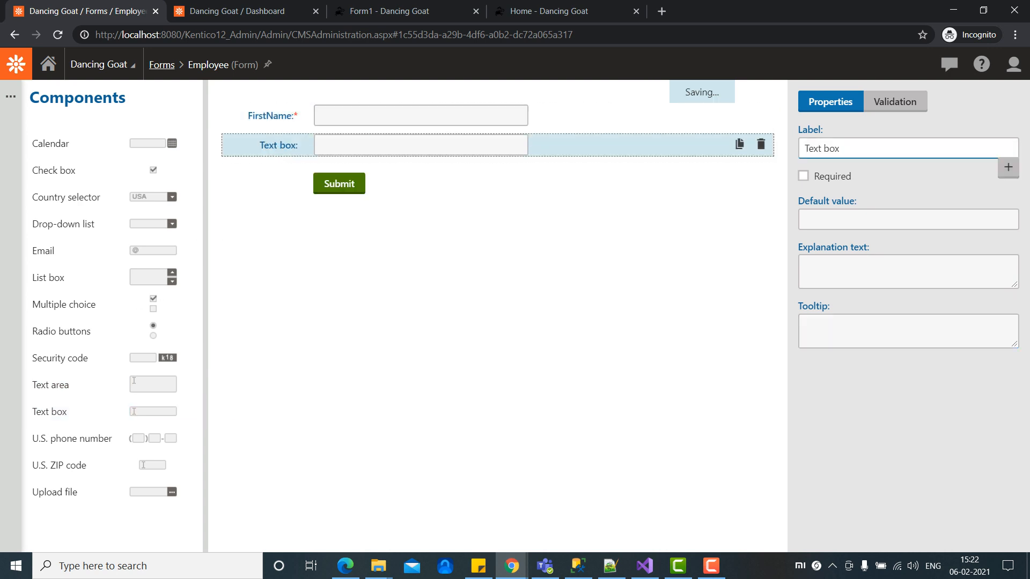
Step: Label the new text box LastName, make it required, and give it tooltip 'LastName'
key("BackSpace")
key("BackSpace")
key("BackSpace")
key("BackSpace")
key("BackSpace")
key("BackSpace")
key("BackSpace")
key("BackSpace")
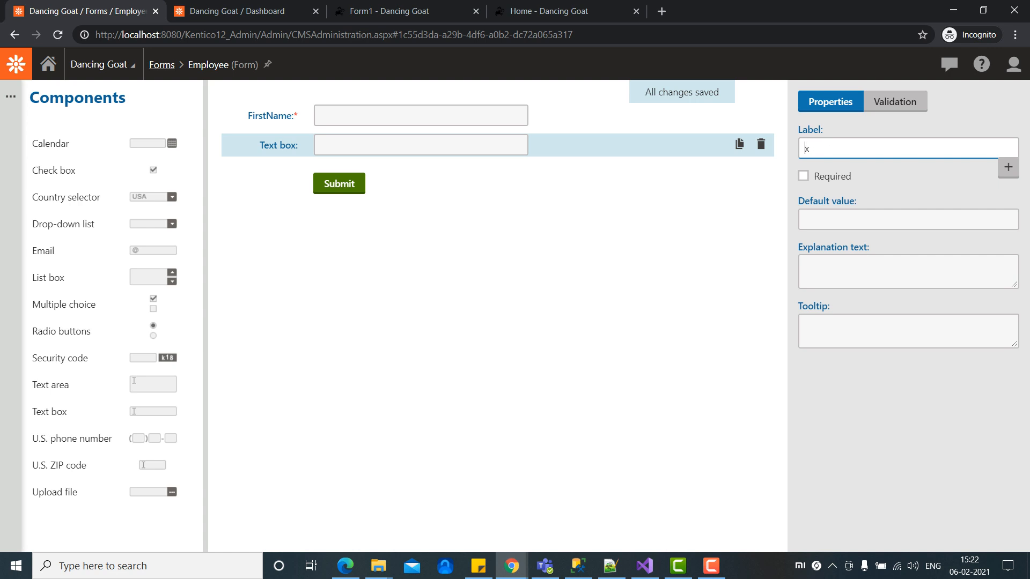
type("LastName")
key("Tab")
key("space")
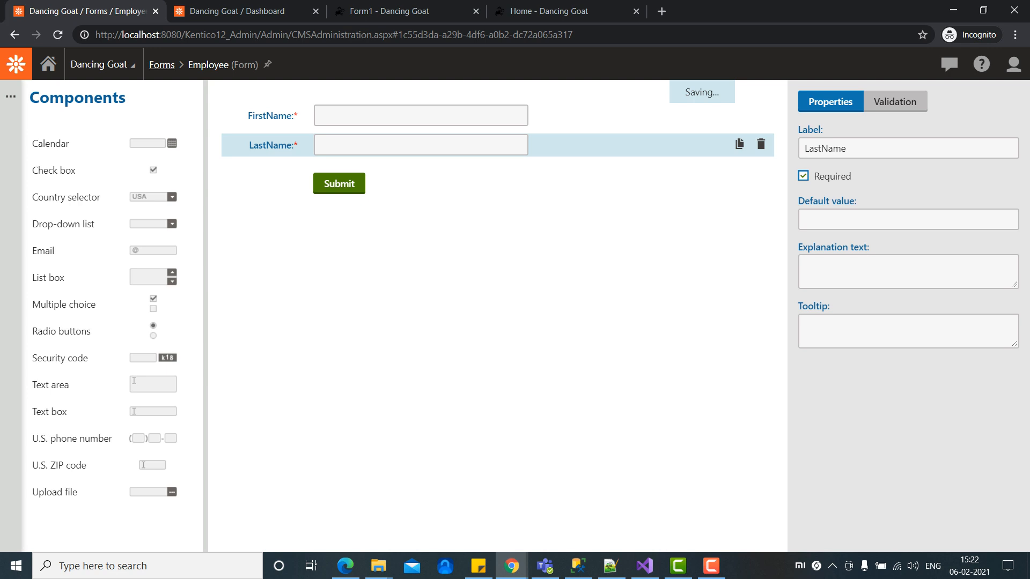
left_click(907, 331)
type("Las")
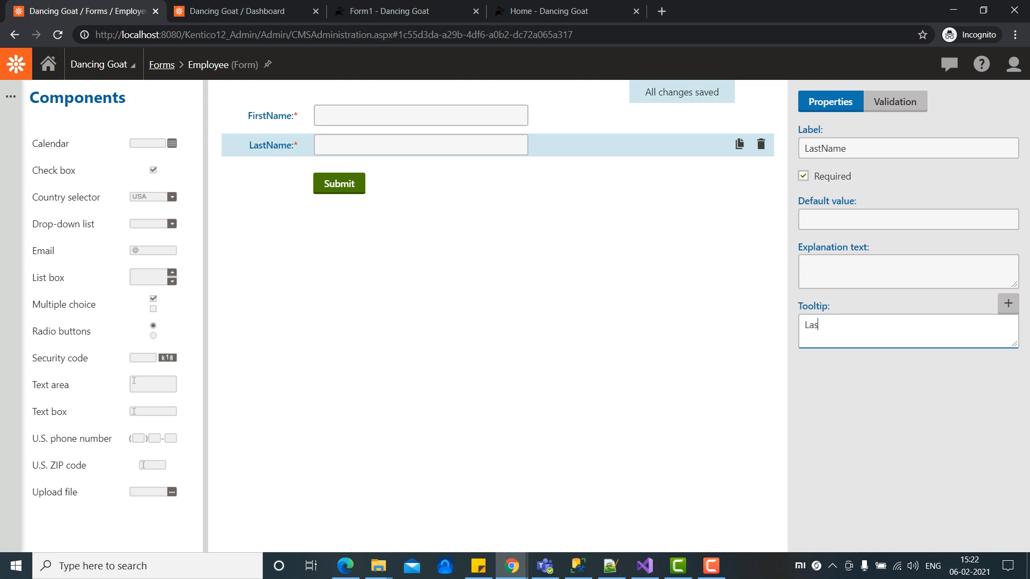
type("tName")
Step: Add a required PhoneNumber text area with tooltip 'Phone Number'
left_click_drag(81, 385, 311, 167)
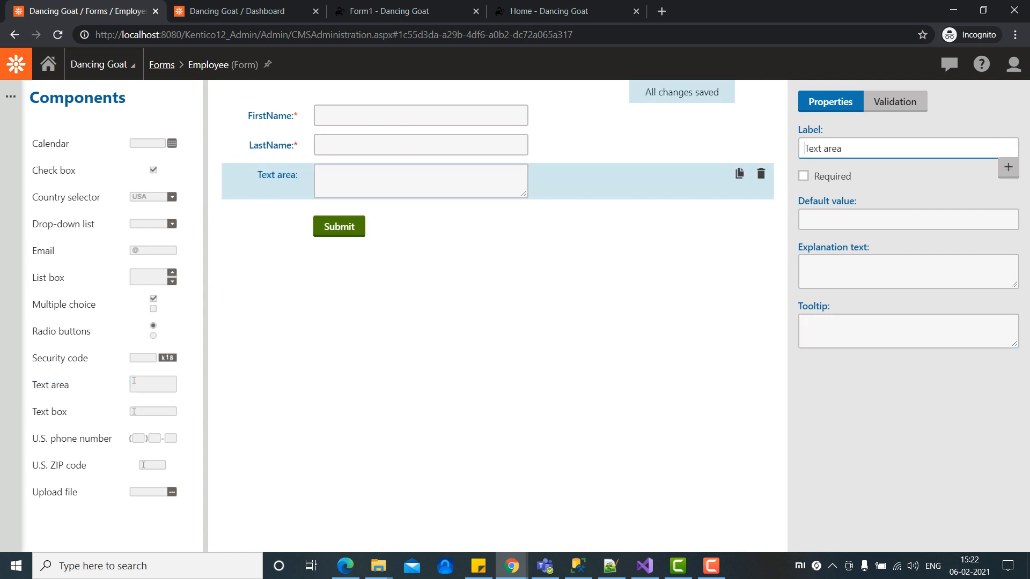
key("Delete")
key("Delete")
key("Delete")
key("Delete")
key("Delete")
key("Delete")
key("Delete")
key("Delete")
key("Delete")
type("PhoneNumber")
key("Tab")
key("space")
left_click(909, 331)
type("PhoneNumber")
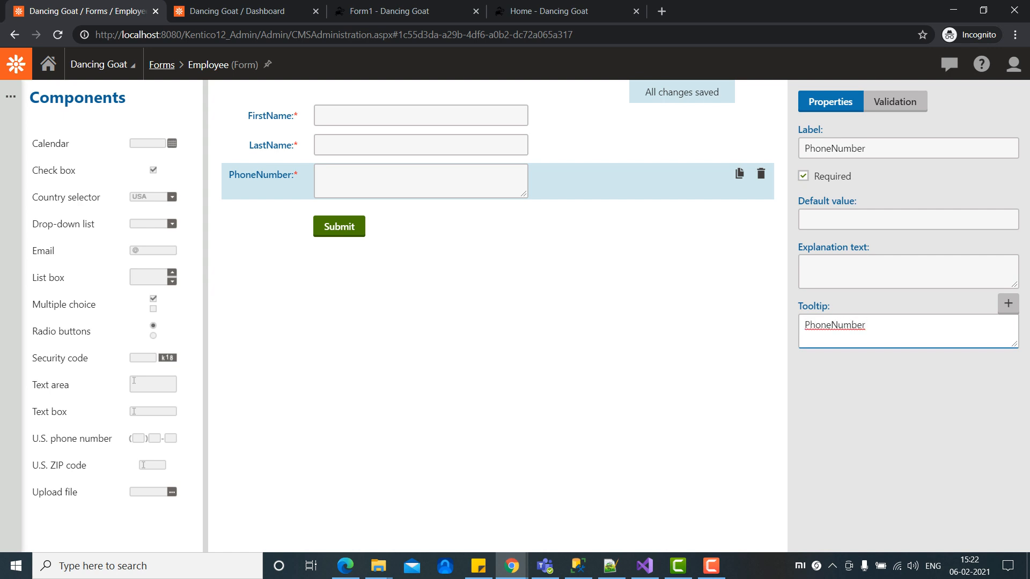
key("Left")
key("Left")
key("Left")
key("Left")
key("Left")
key("Left")
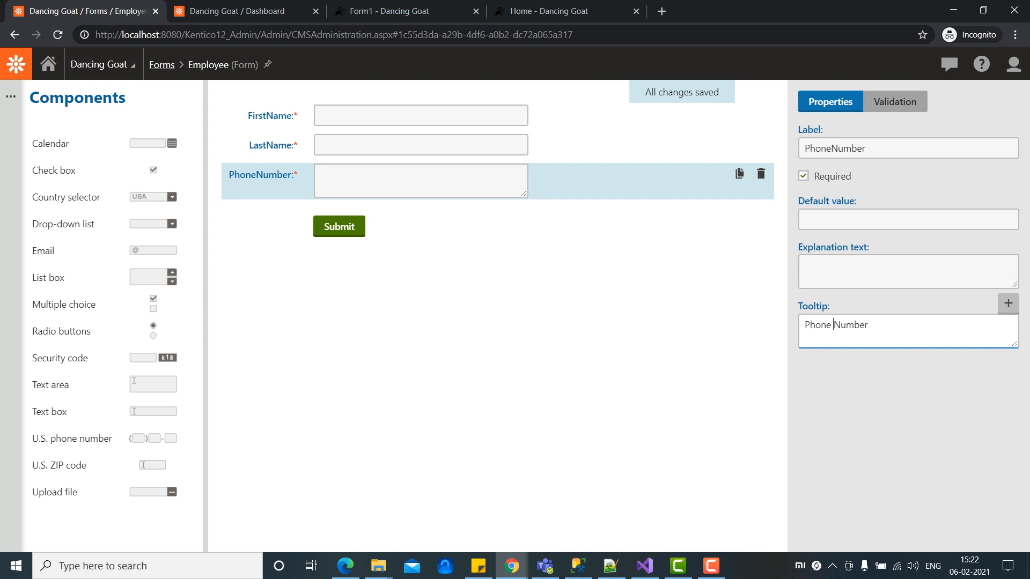
left_click(894, 102)
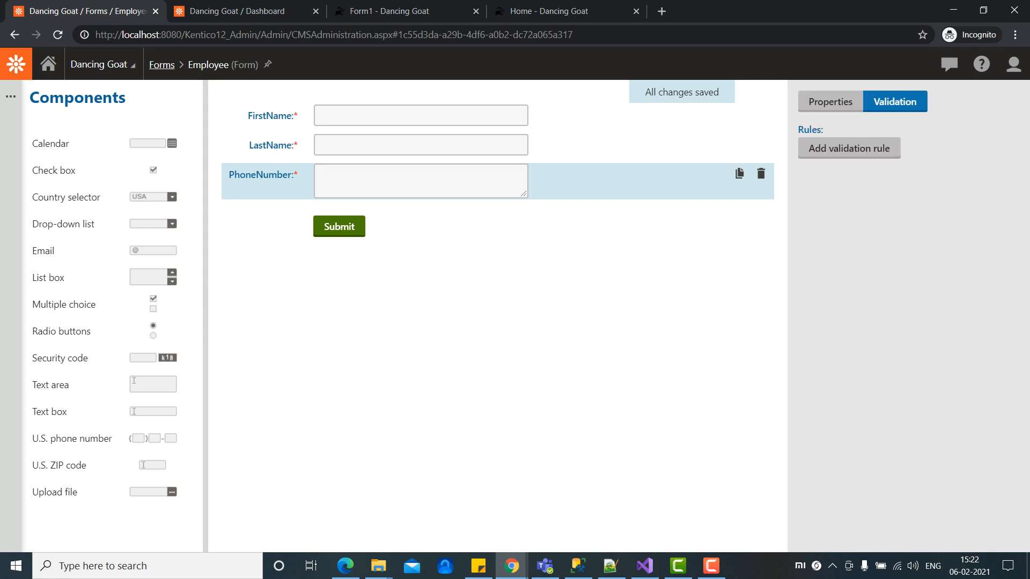
Step: Add a Phone number (US) validation rule to PhoneNumber with error message 'Invalid Phone Number'
left_click(849, 148)
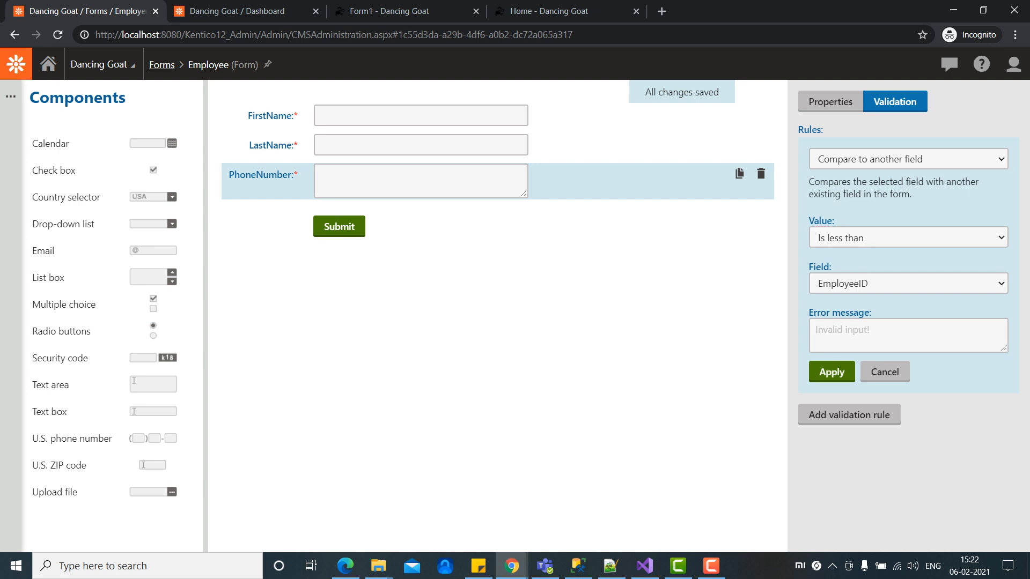
left_click(908, 159)
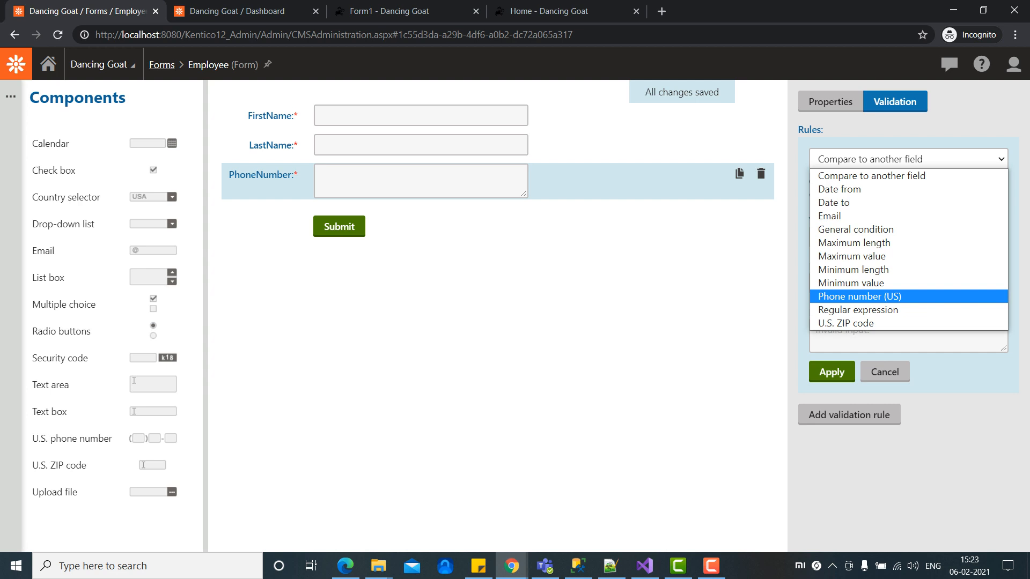
key("Return")
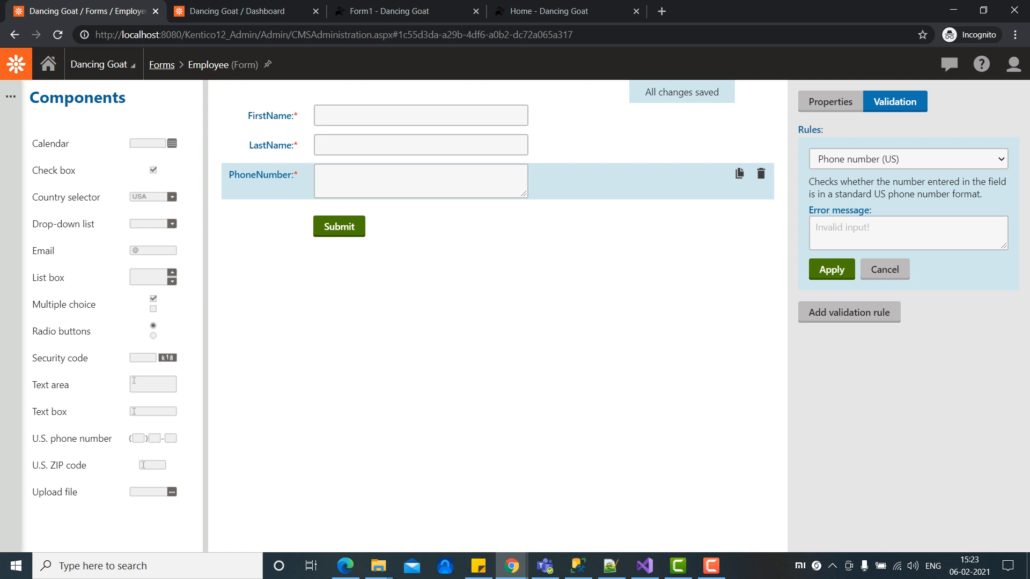
left_click(880, 232)
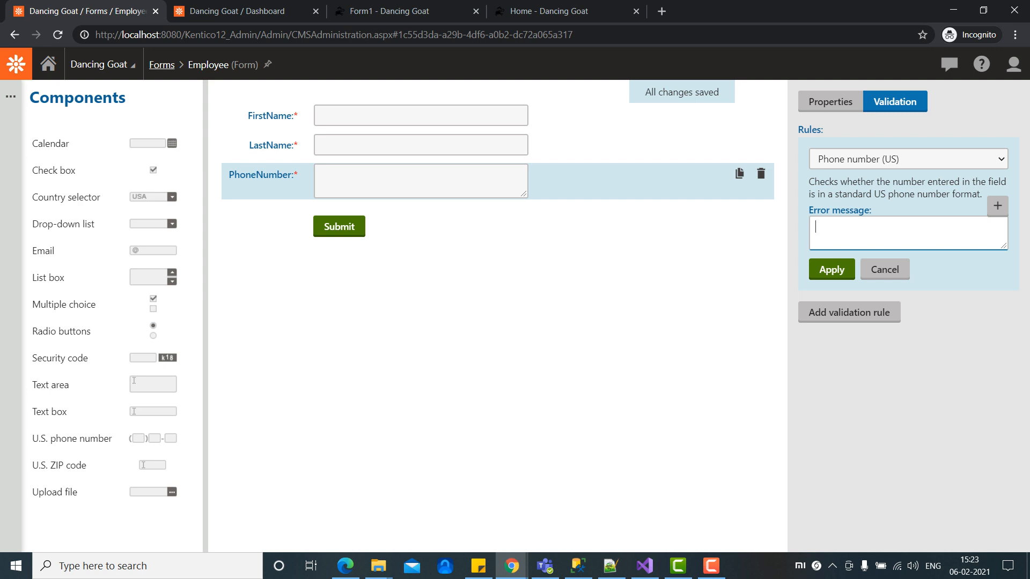
type("Invalid Phone Number")
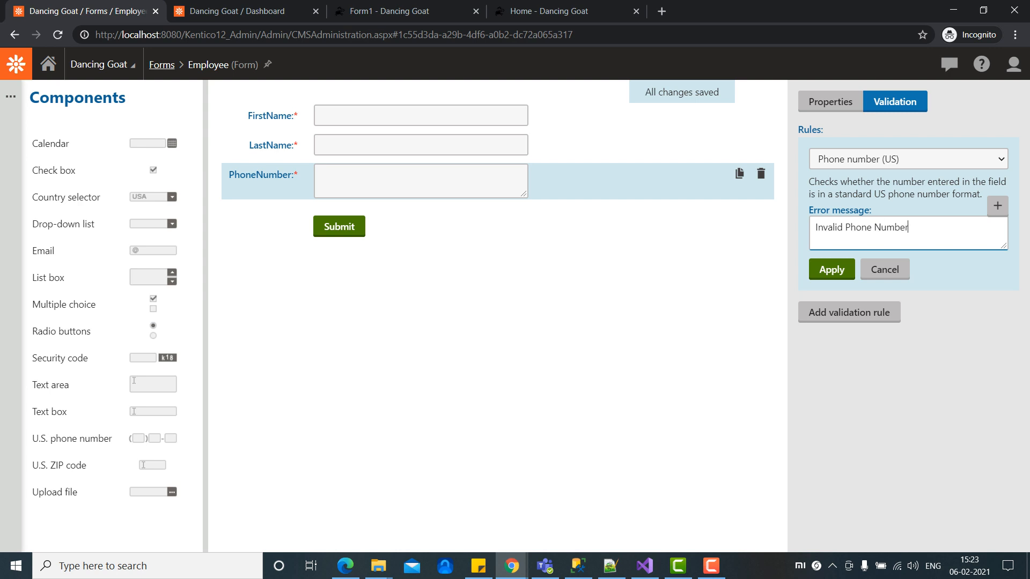
left_click(831, 269)
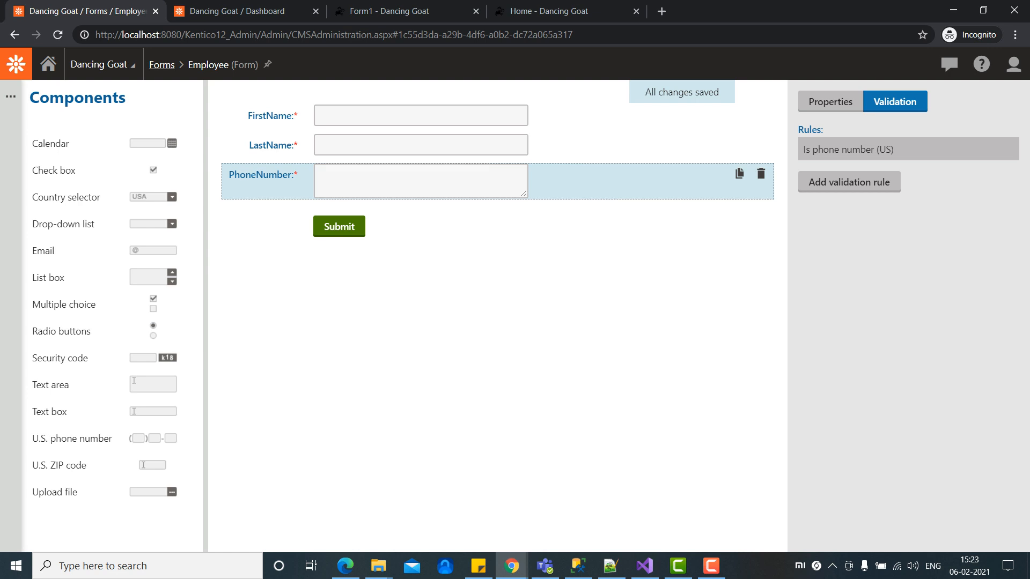
left_click(830, 101)
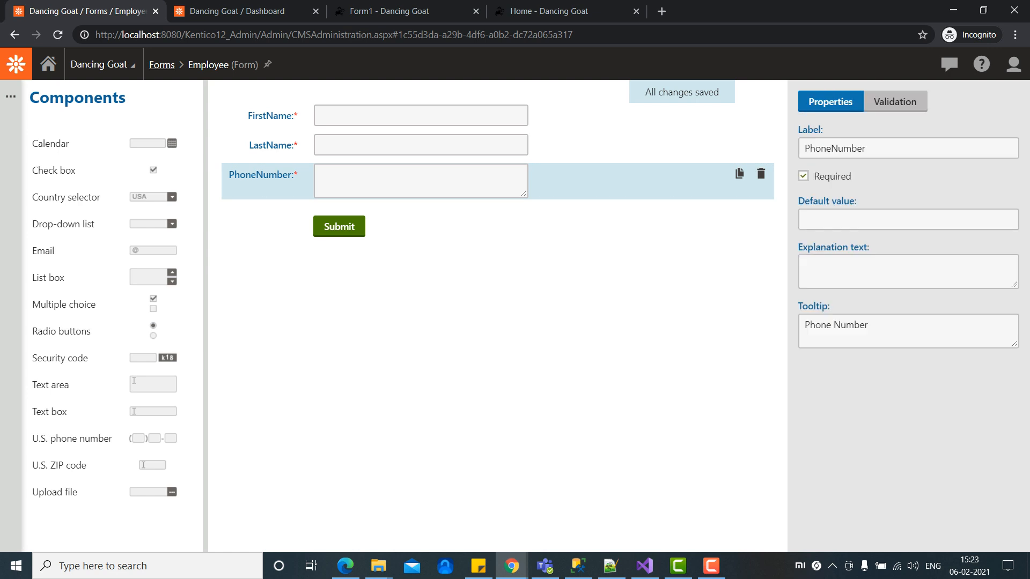
left_click(894, 102)
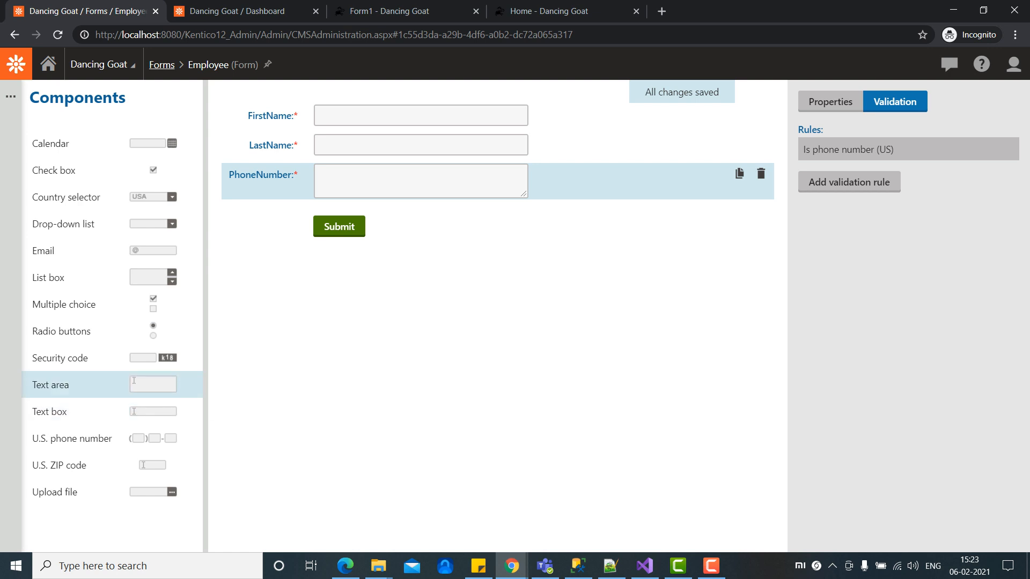
Step: Add a required Email text box with tooltip 'Email'
left_click_drag(50, 411, 276, 215)
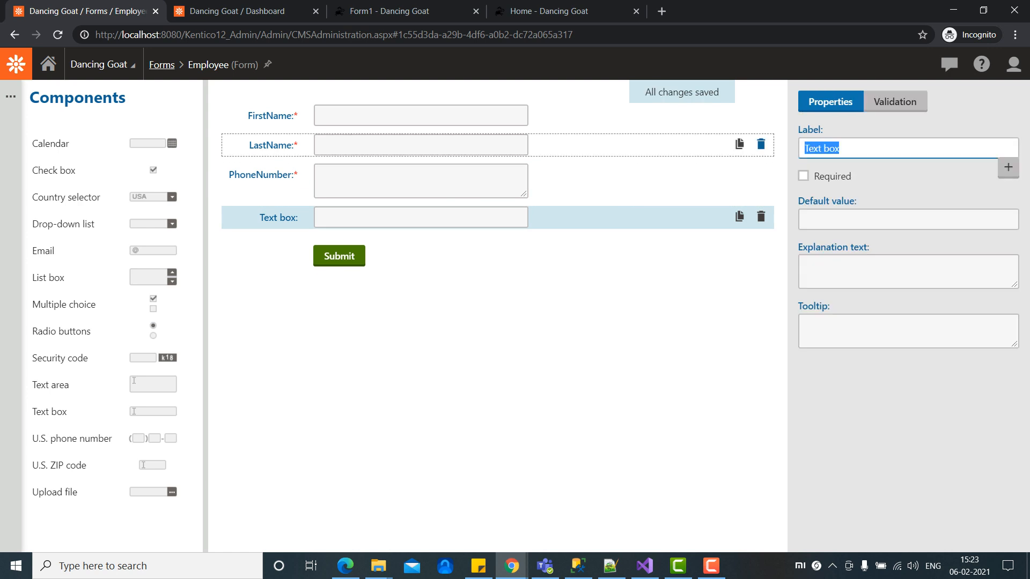
type("Email")
left_click(803, 176)
left_click(848, 329)
type("Email")
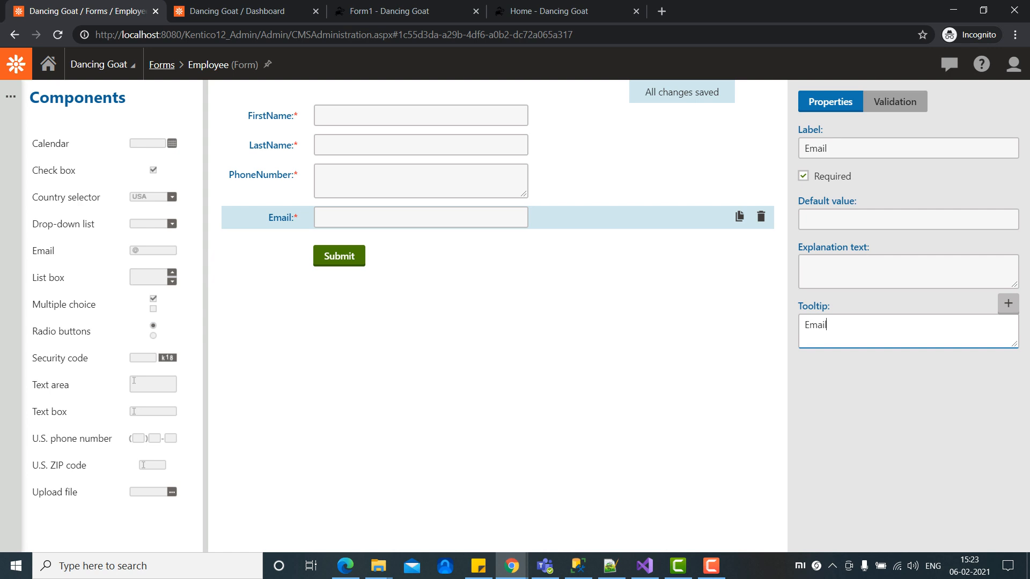
Step: Give the Email field an email-format validation rule with error 'Email not valid'
left_click(895, 102)
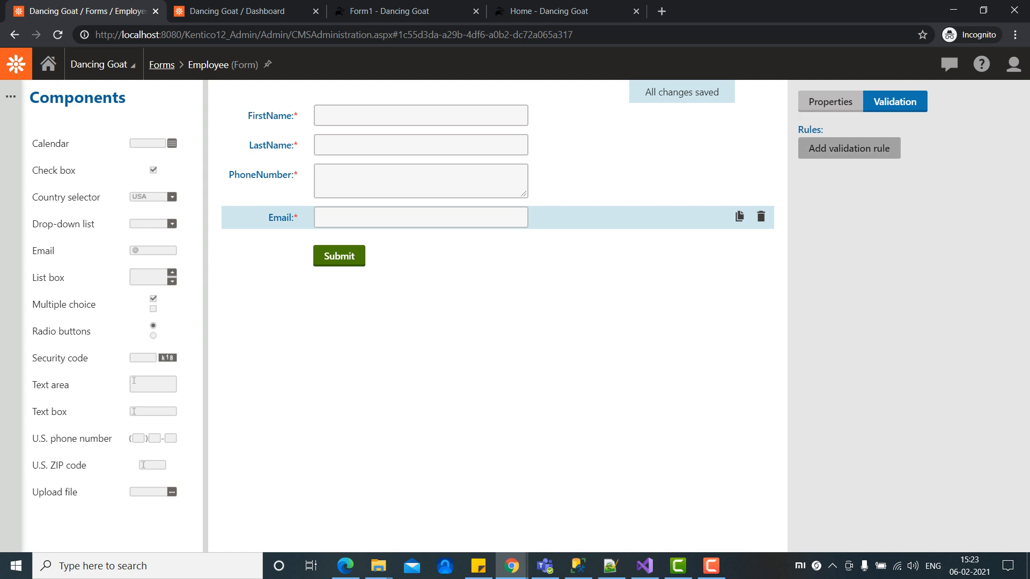
left_click(849, 149)
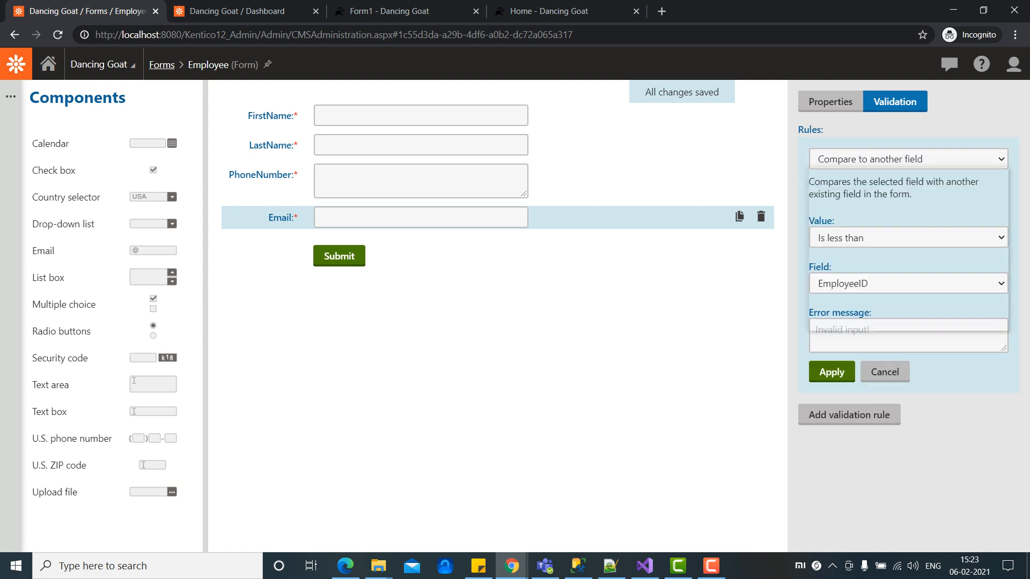
left_click(880, 159)
left_click(829, 216)
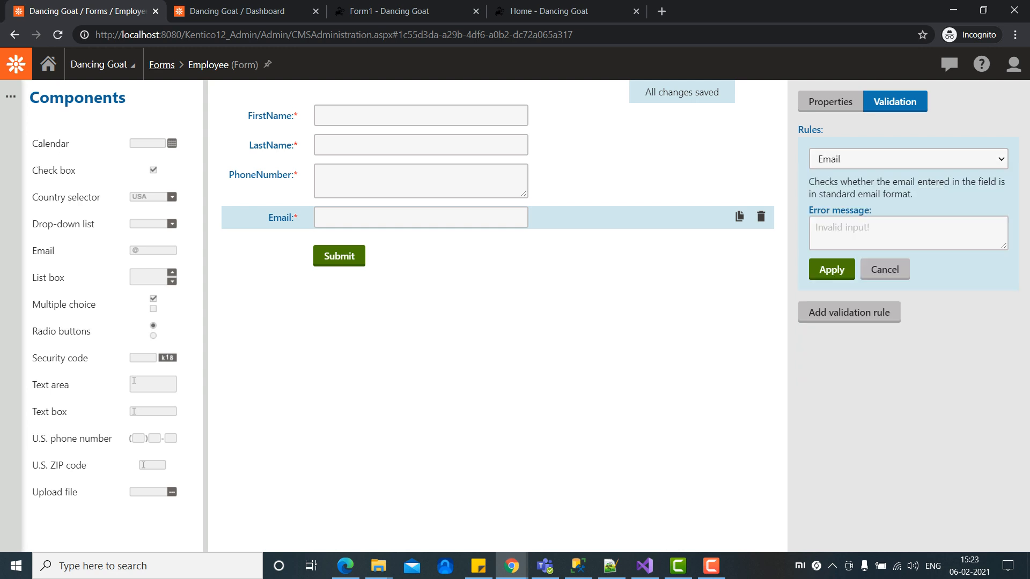
left_click(858, 231)
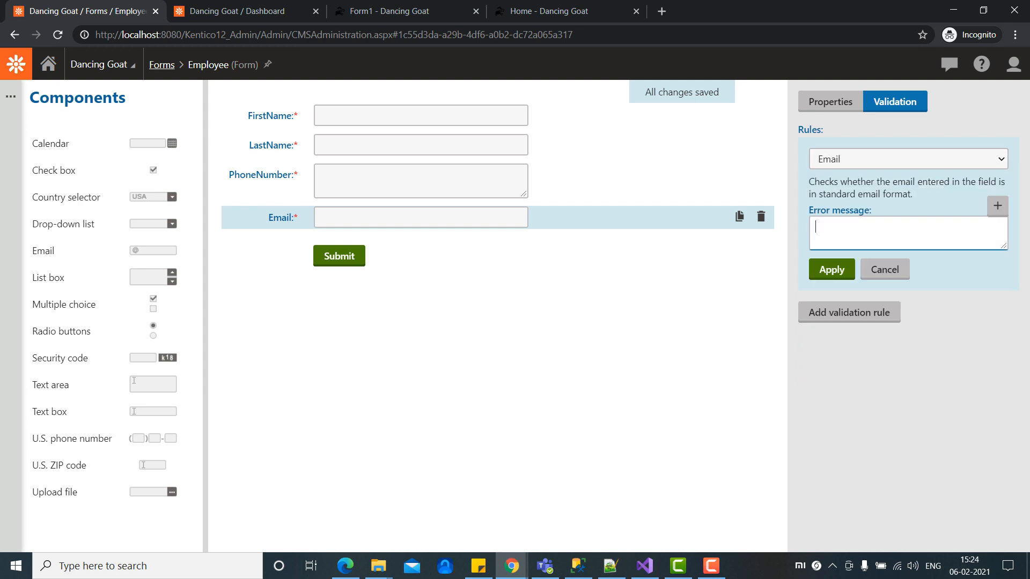
type("Email not valid")
left_click(832, 270)
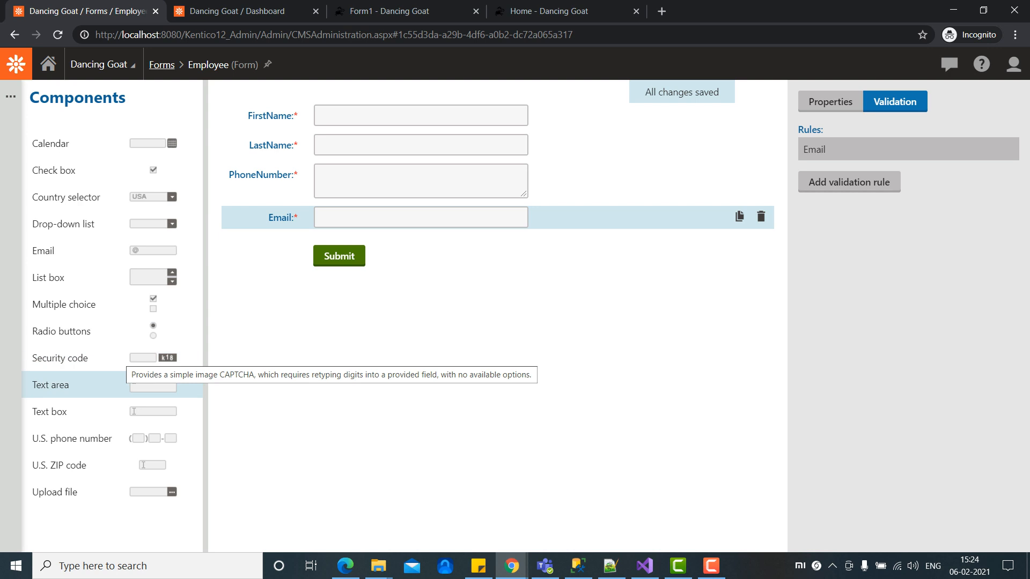
Step: Add a required Address text area with an Address tooltip, then return to the Forms list
left_click_drag(116, 386, 370, 246)
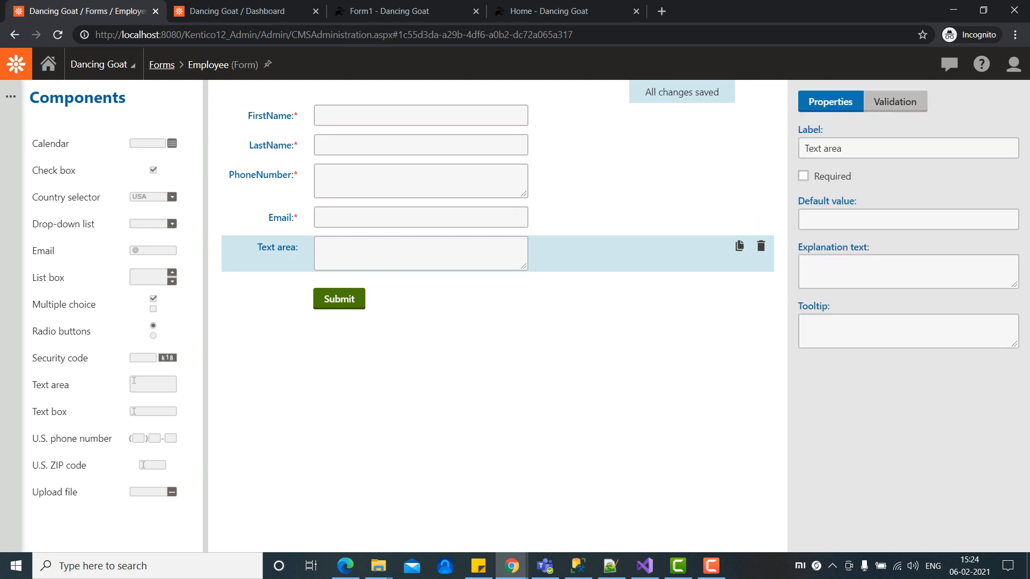
type("Address")
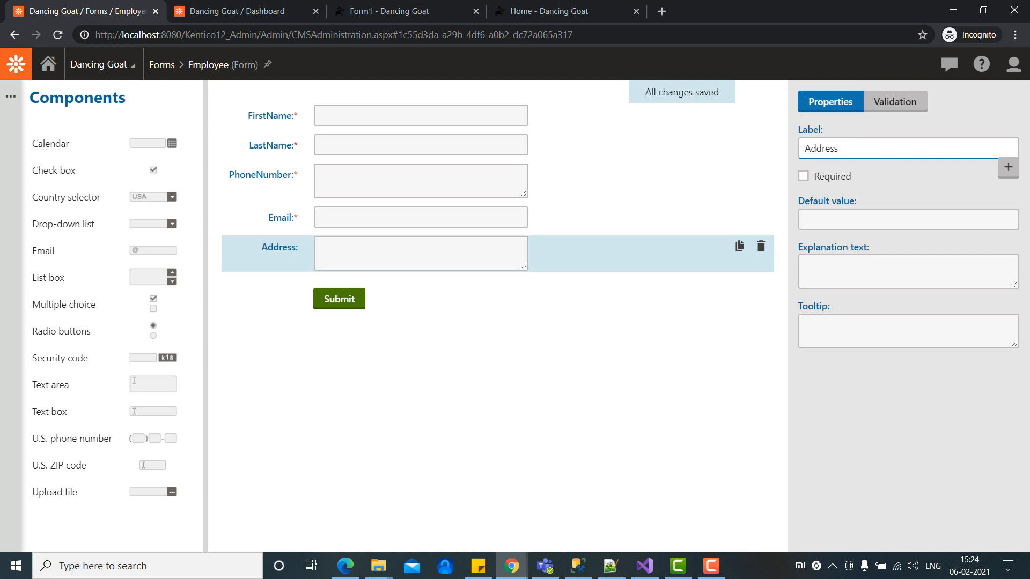
left_click(803, 176)
left_click(908, 331)
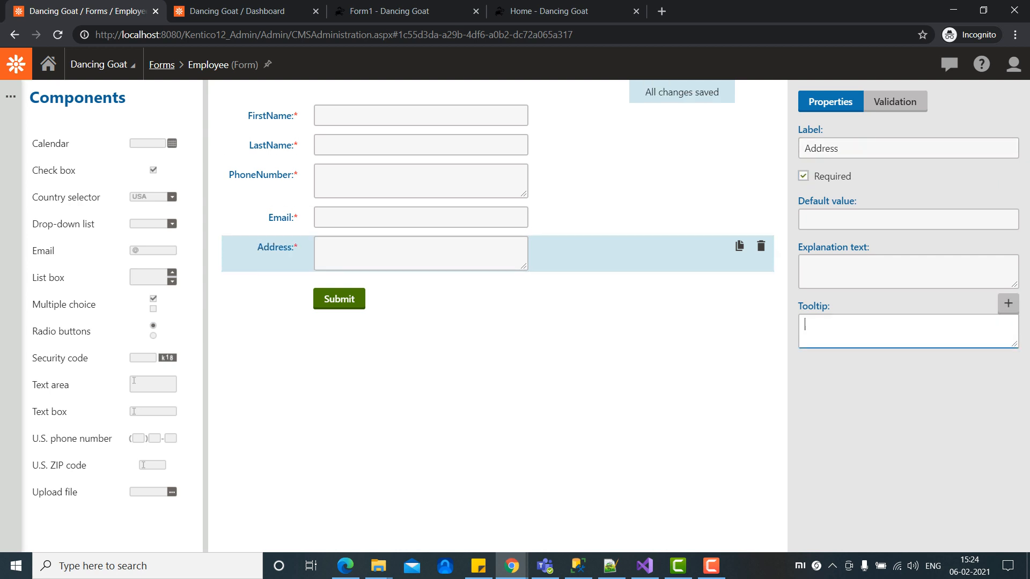
type("Addresss")
left_click(11, 98)
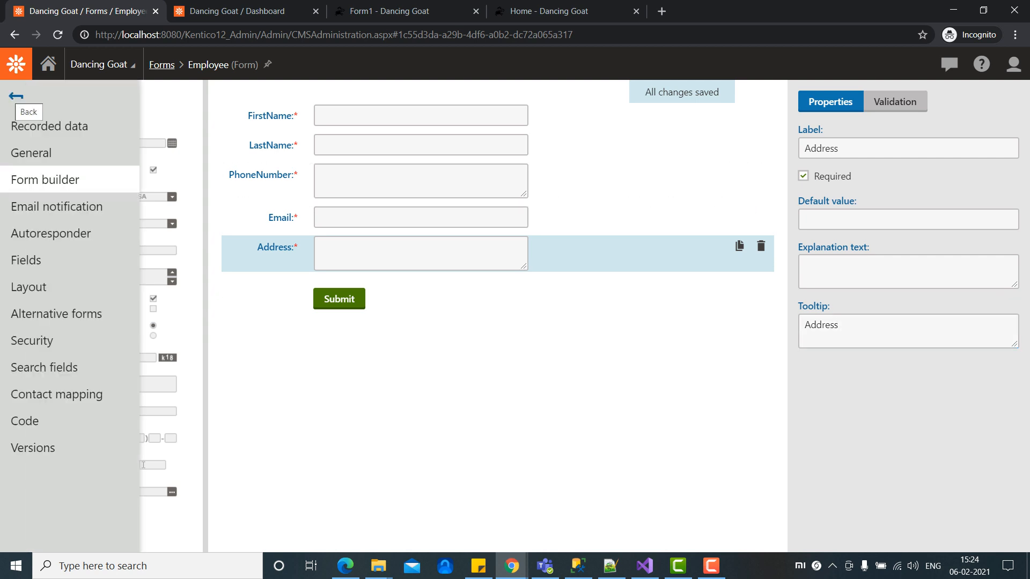
left_click(16, 96)
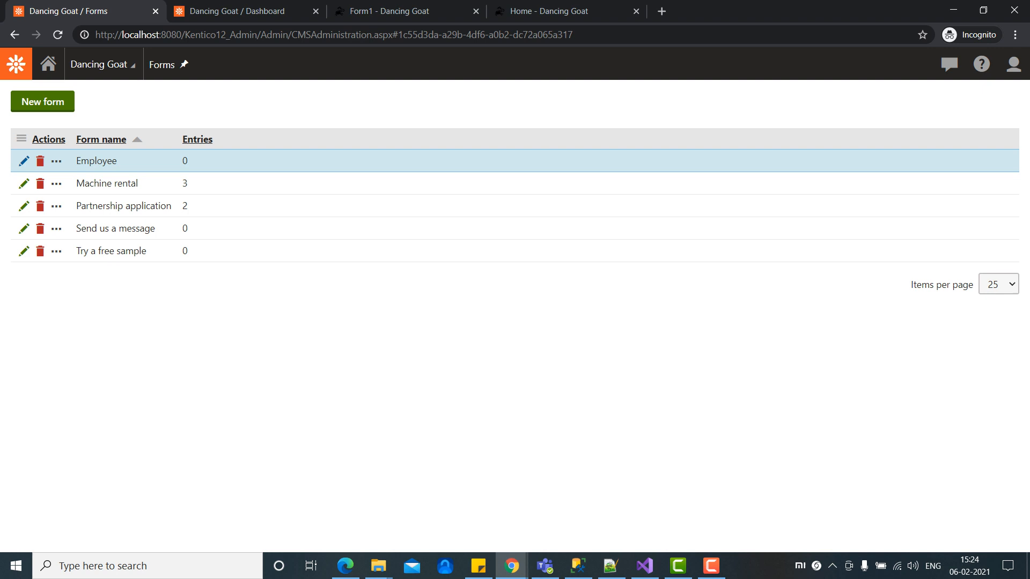
Step: Start a new Employee record and fill FirstName and LastName with suggested test values
left_click(24, 161)
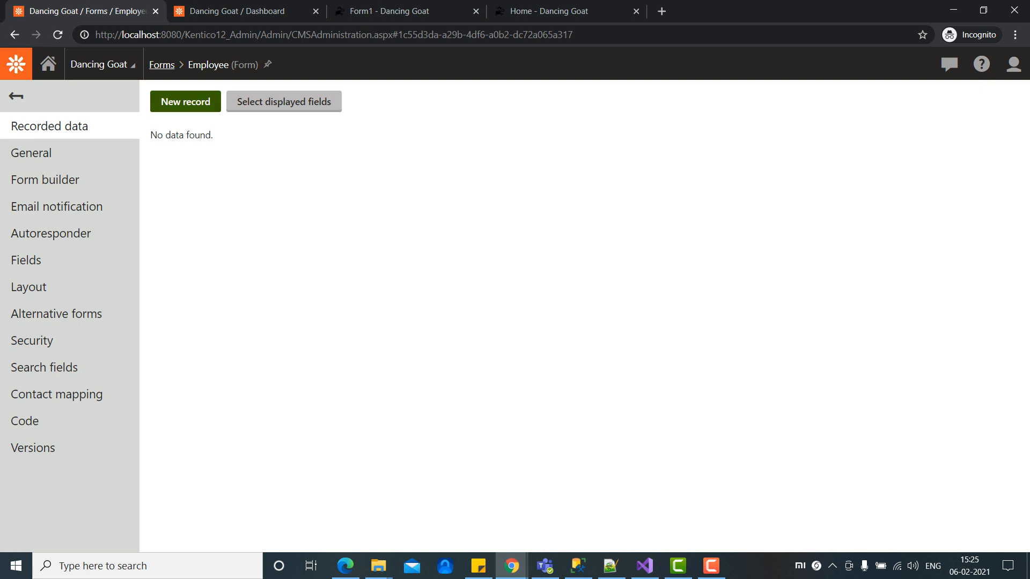
left_click(185, 101)
left_click(349, 179)
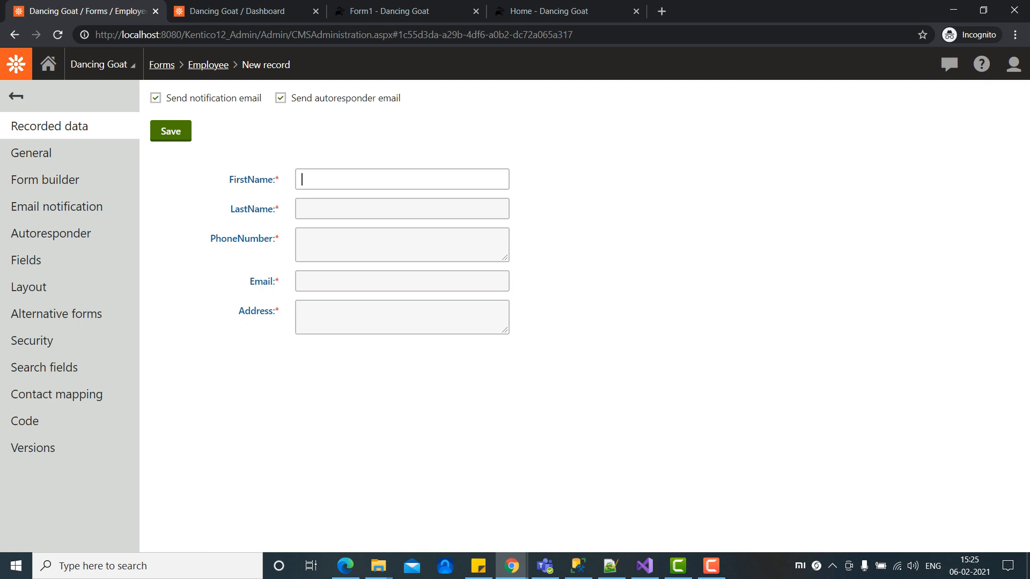
key("Down")
key("Return")
key("Tab")
key("Down")
key("Down")
key("Return")
key("Tab")
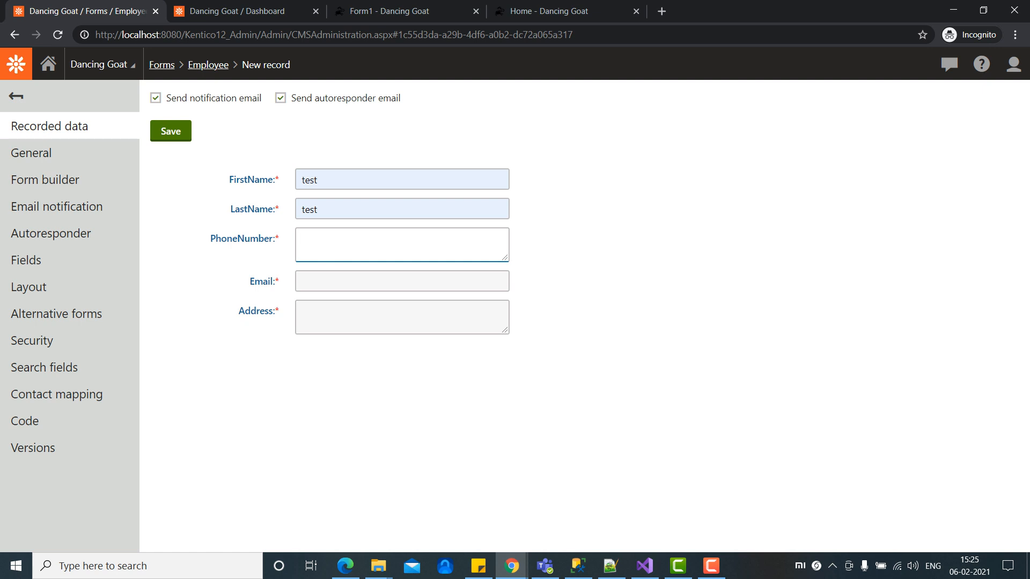
type("1234567890")
key("Tab")
type("test")
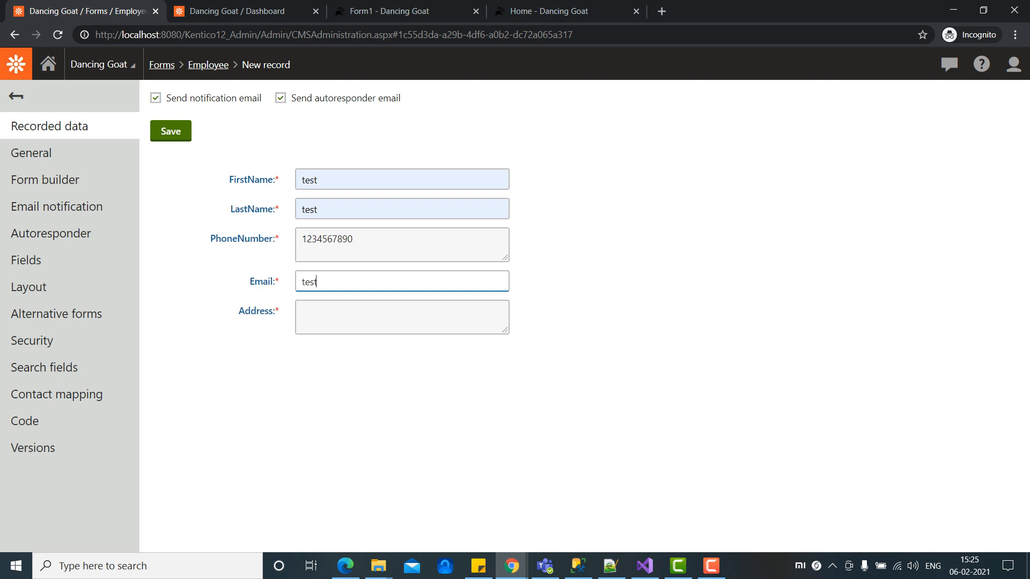
key("Tab")
type("test")
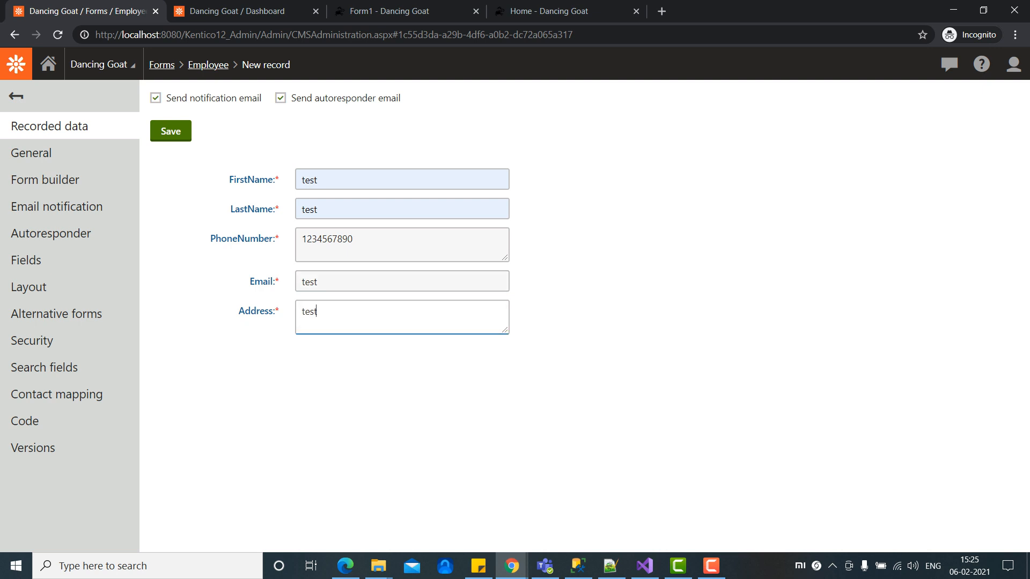
left_click(171, 131)
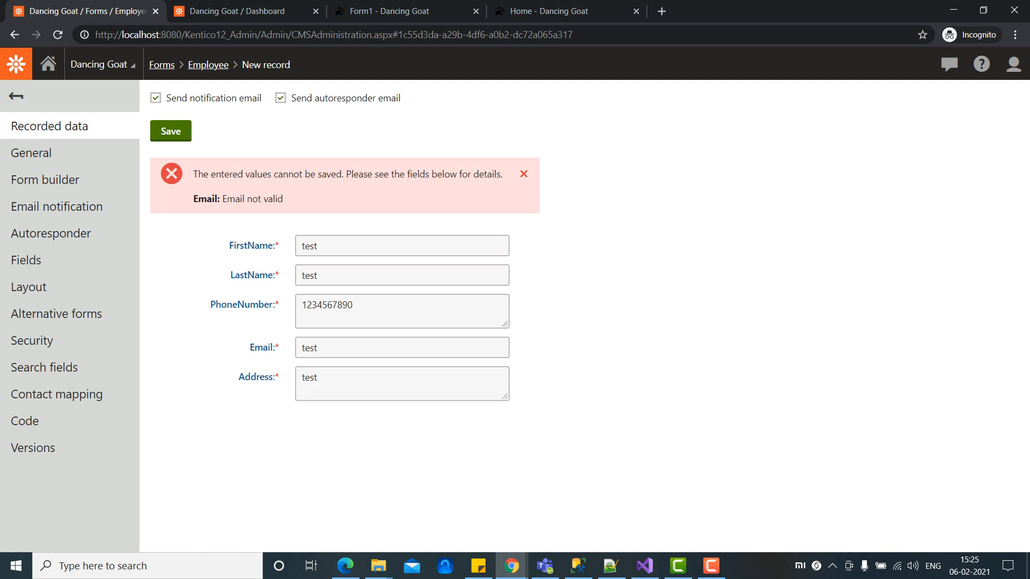
left_click(317, 347)
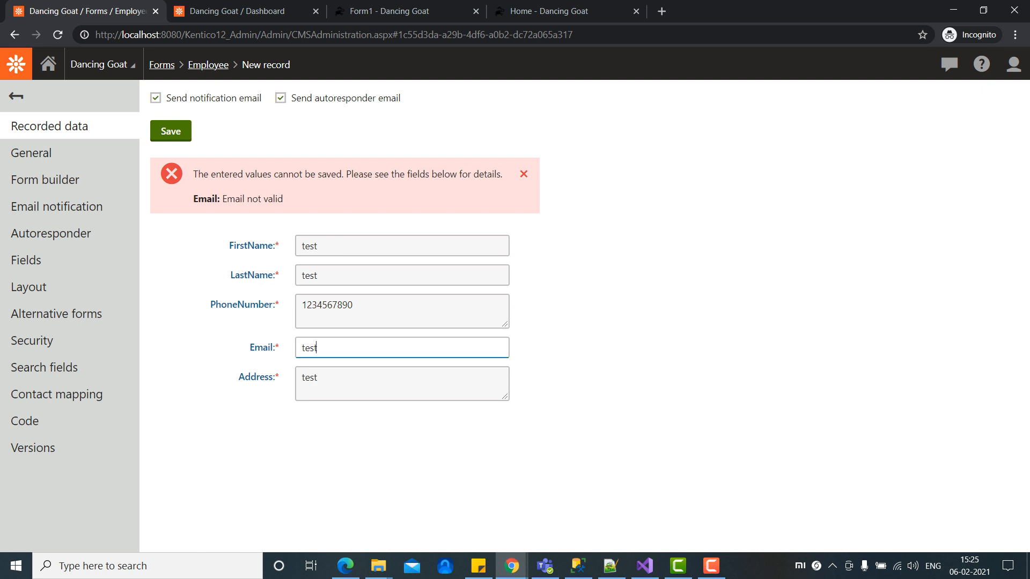
type("@test")
left_click(170, 131)
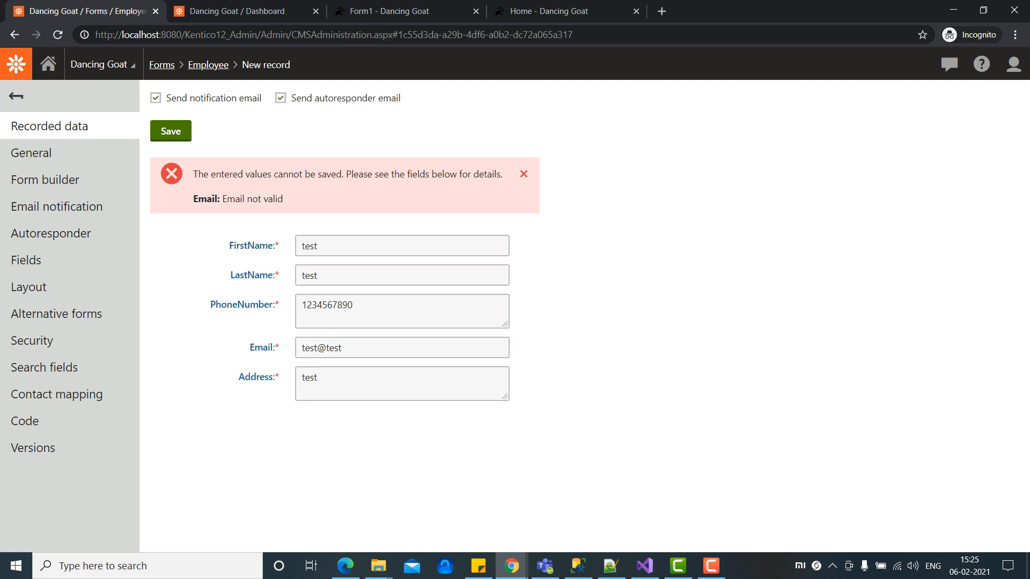
left_click(343, 349)
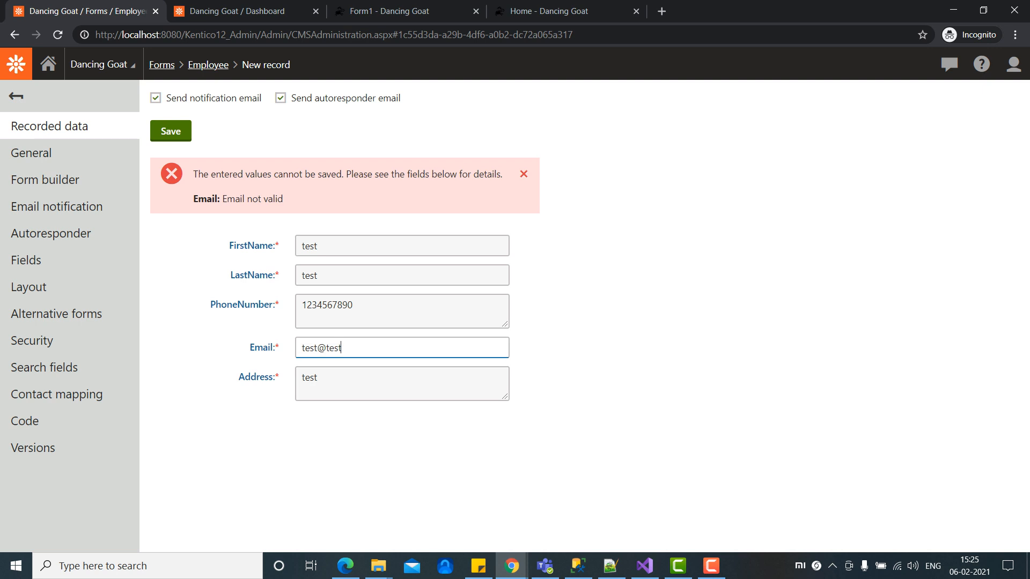
type(".com")
key("Return")
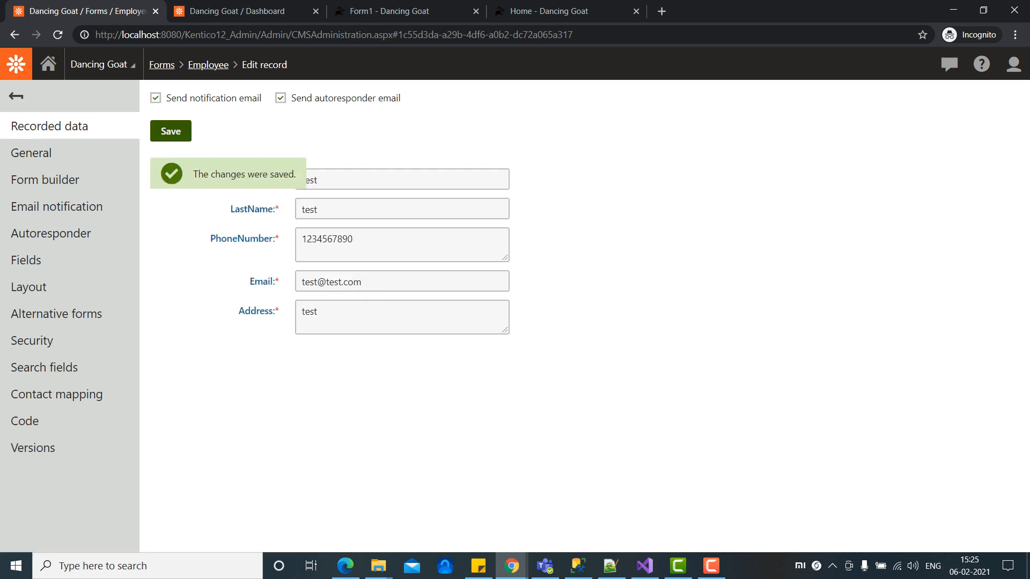
left_click(50, 127)
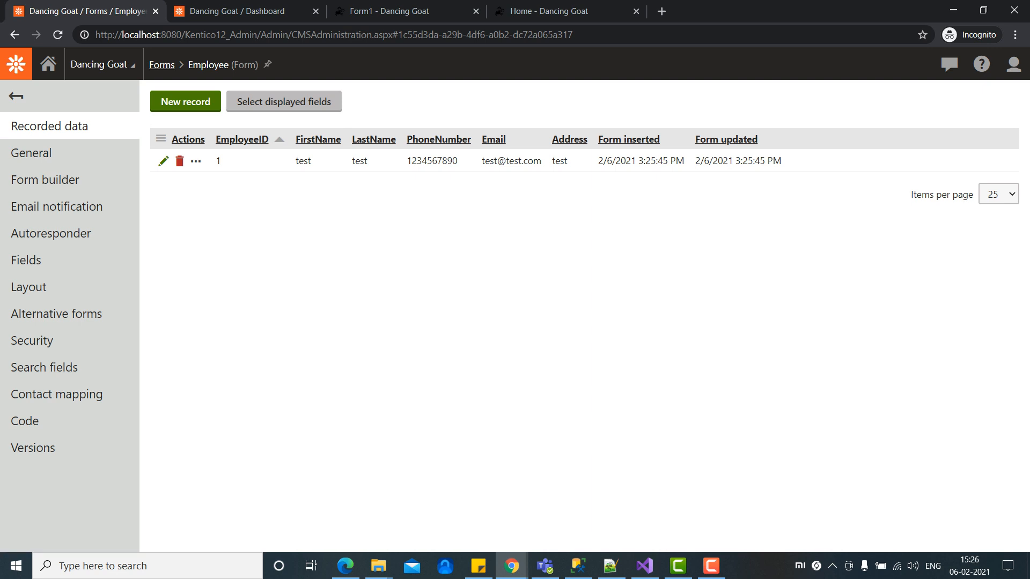
Step: Open the Pages application from the dashboard and select Form1 under Development
left_click(241, 11)
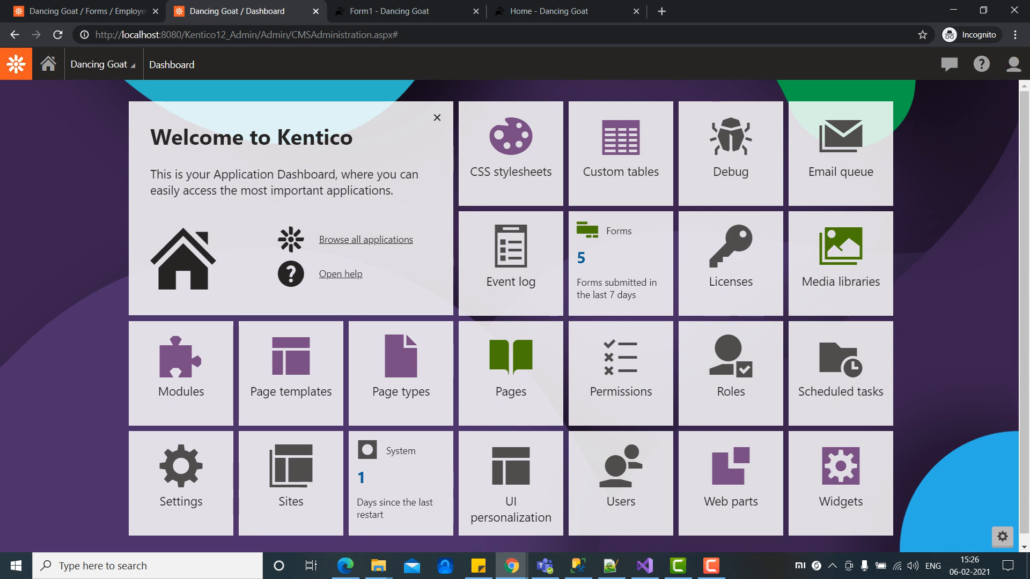
left_click(16, 64)
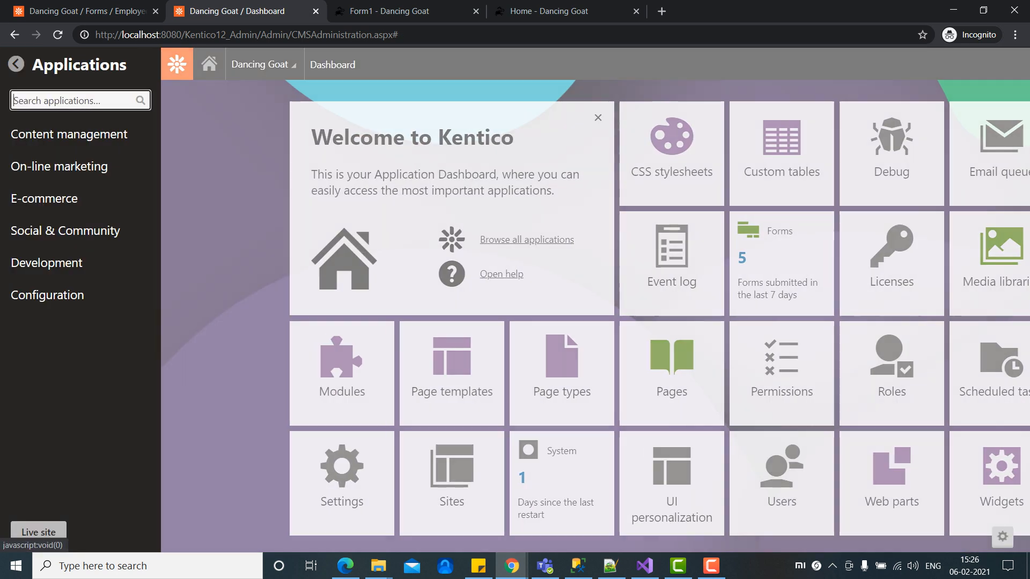
type("pages")
key("Return")
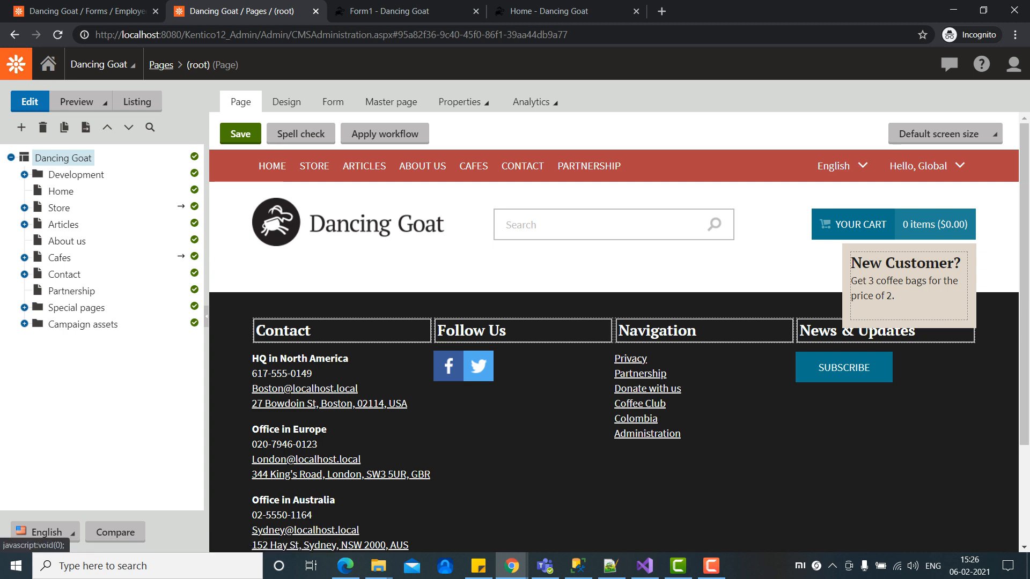
left_click(24, 174)
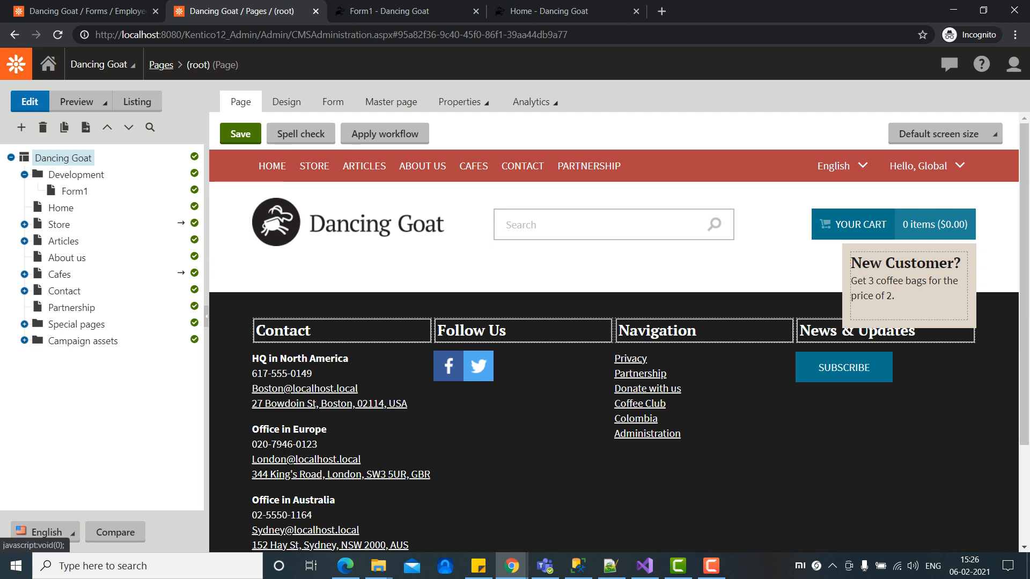
left_click(75, 191)
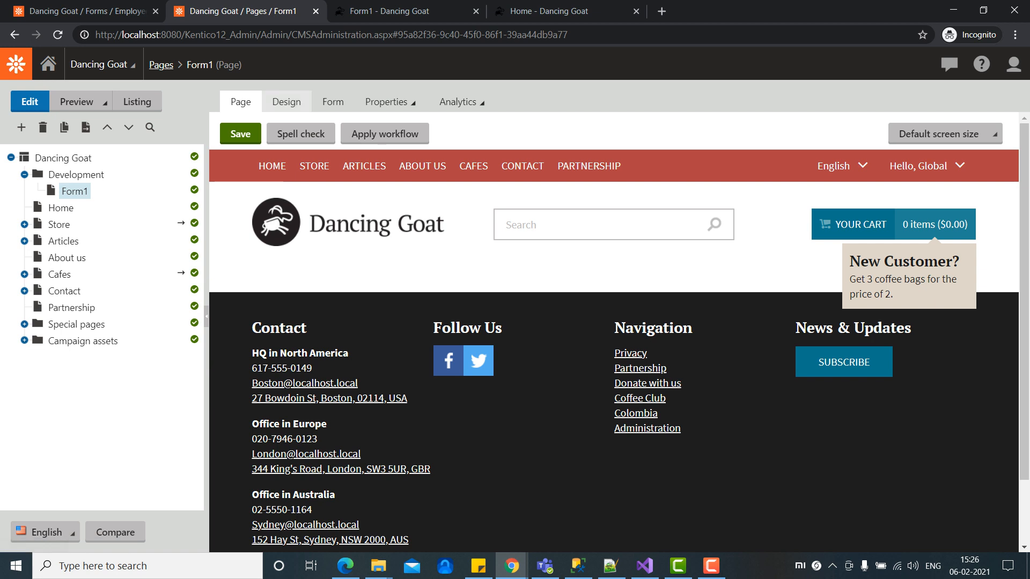
Step: Put Form1 in Design view and open the zoneMain zone's menu to add a web part
left_click(287, 102)
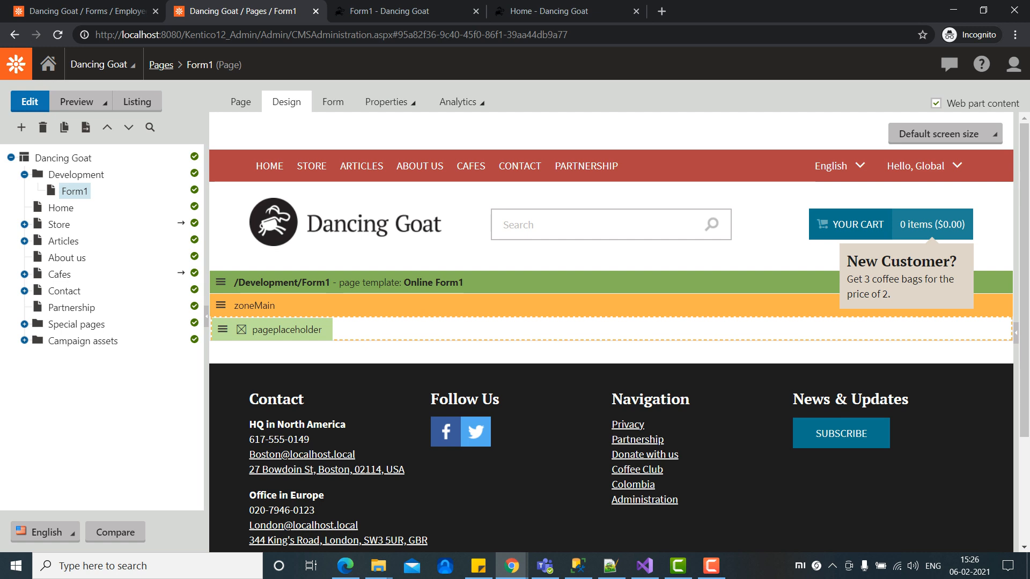
left_click(220, 305)
Step: Search the web part catalogue for 'on-line' and add the On-line form web part to zoneMain
left_click(252, 350)
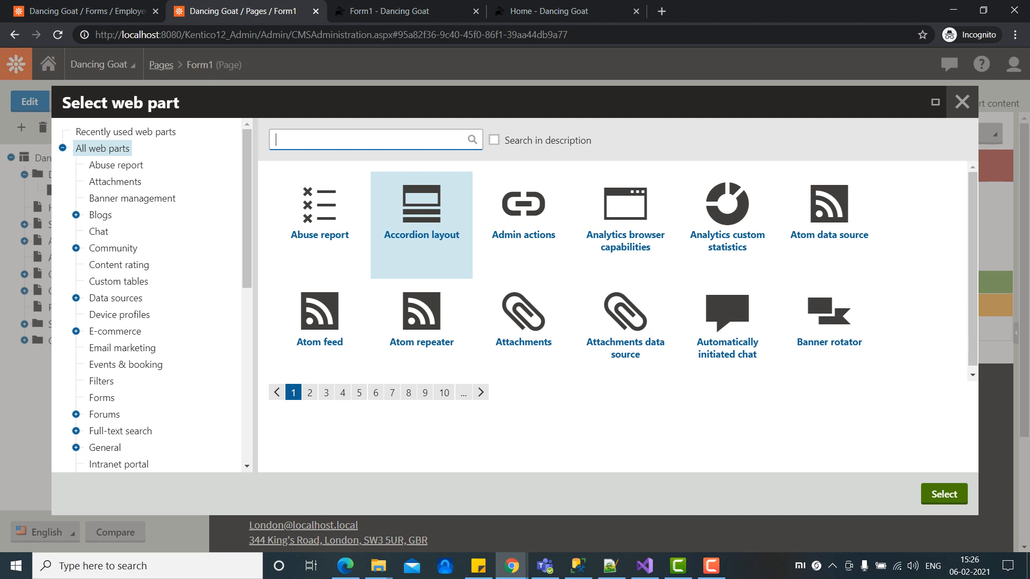
key("Down")
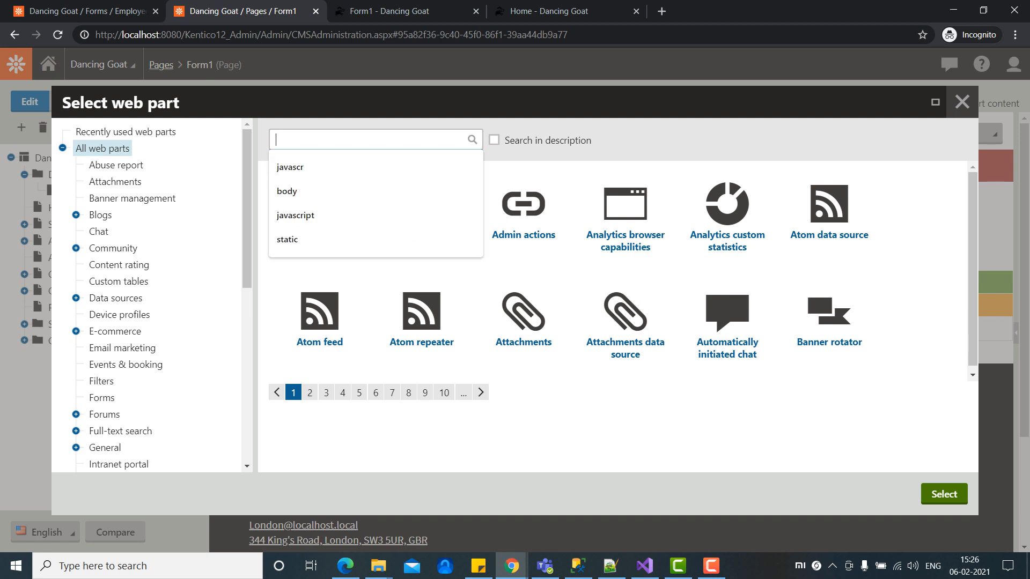
type("on")
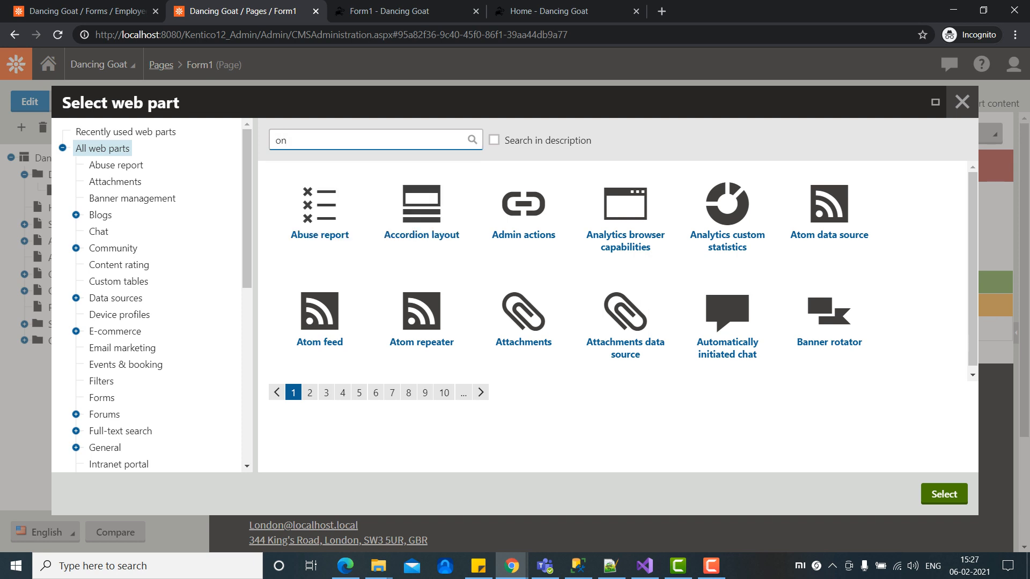
type("-line")
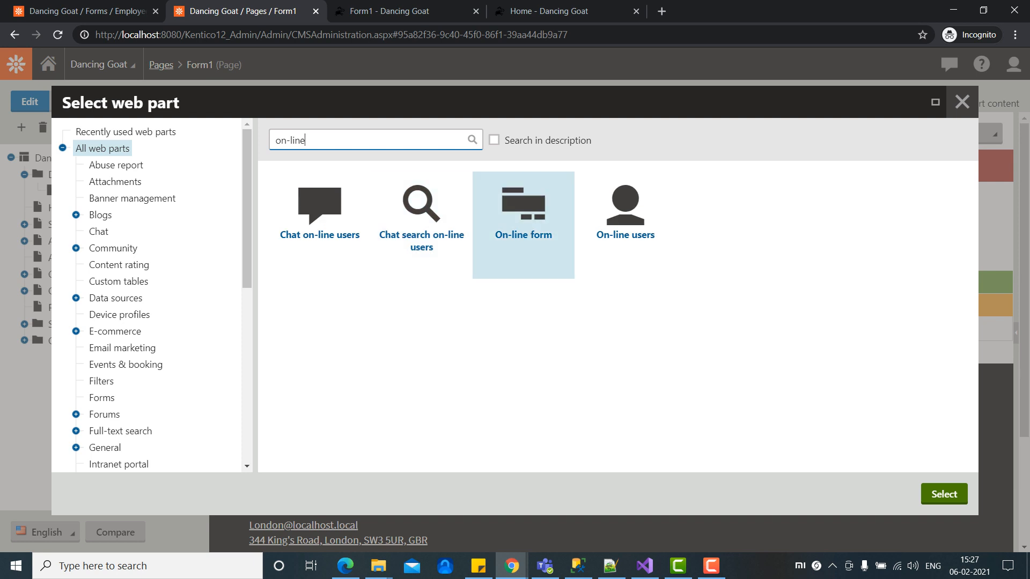
left_click(523, 225)
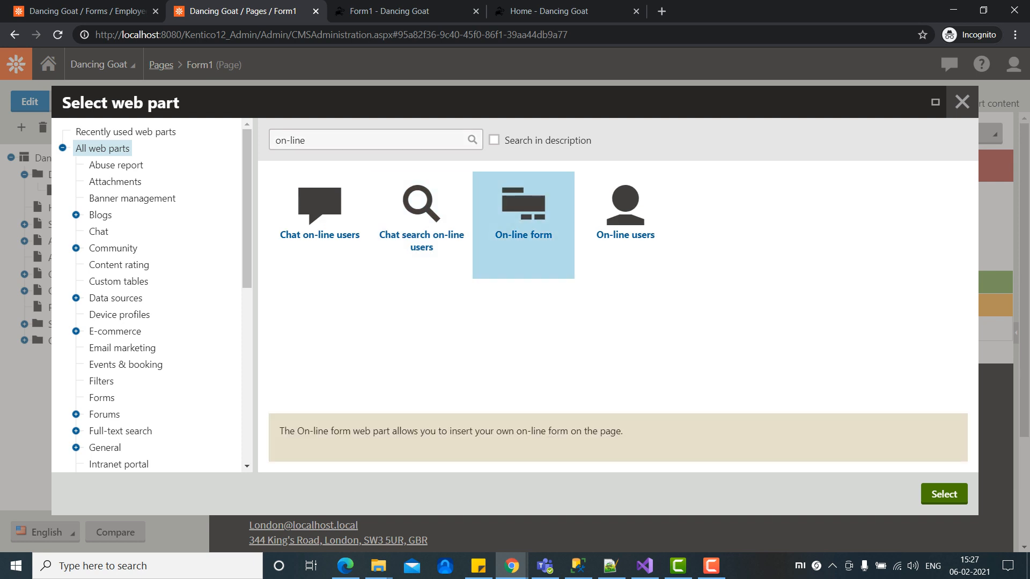
left_click(944, 494)
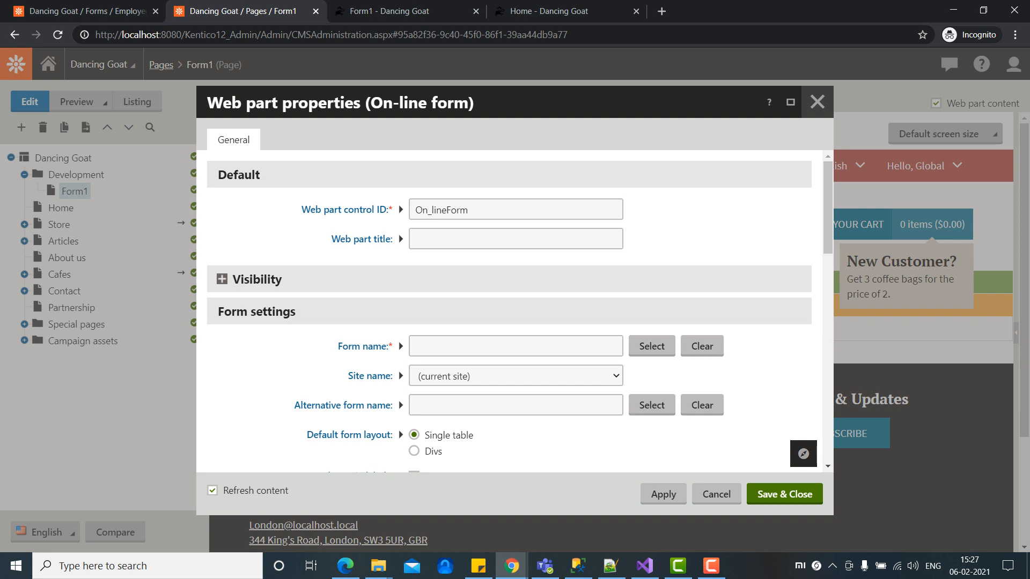
Step: Set the On-line form web part's Form name to Employee and save its properties
scroll(510, 311, "down", 2)
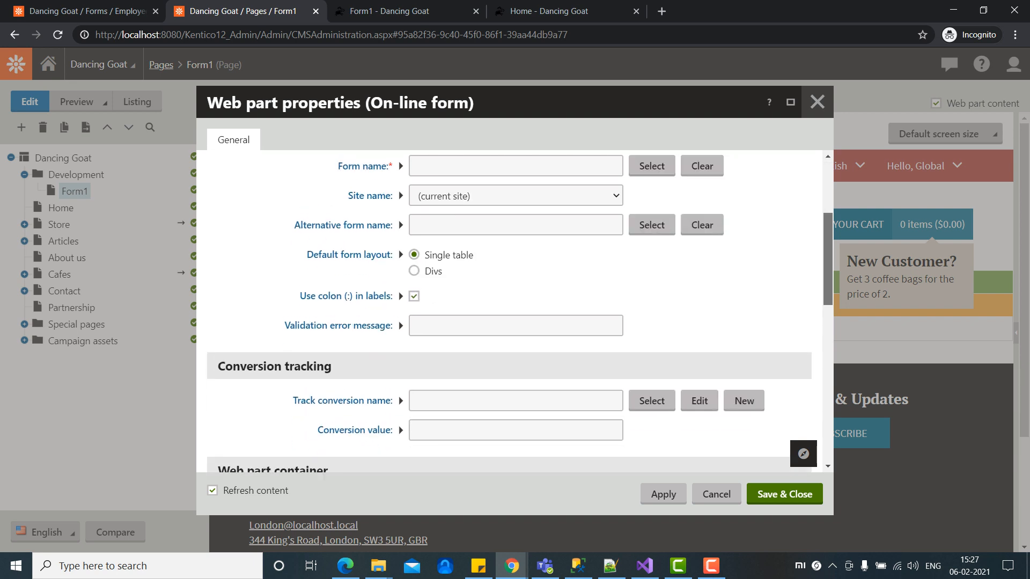
scroll(509, 311, "up", 2)
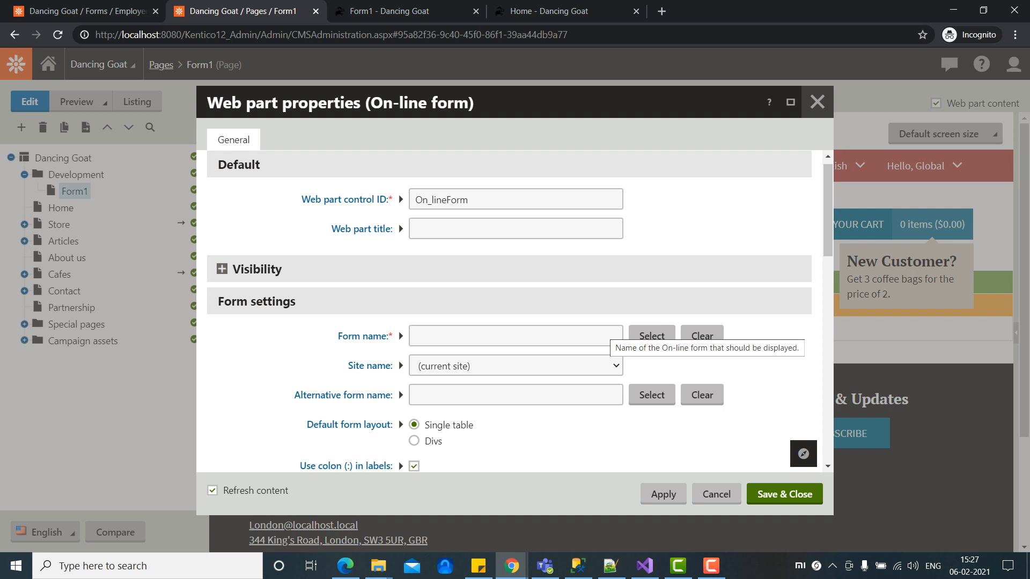
left_click(651, 336)
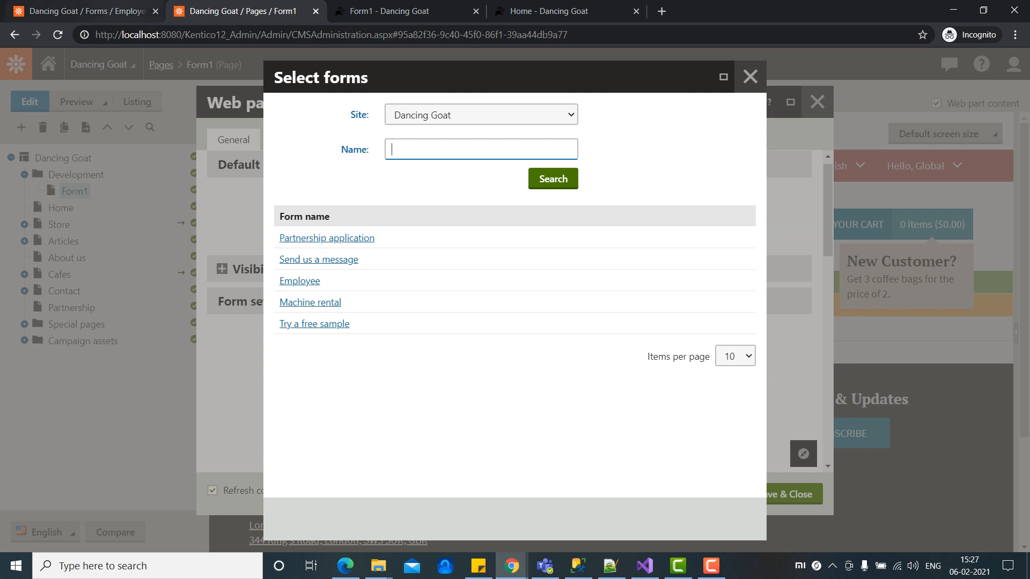
left_click(126, 11)
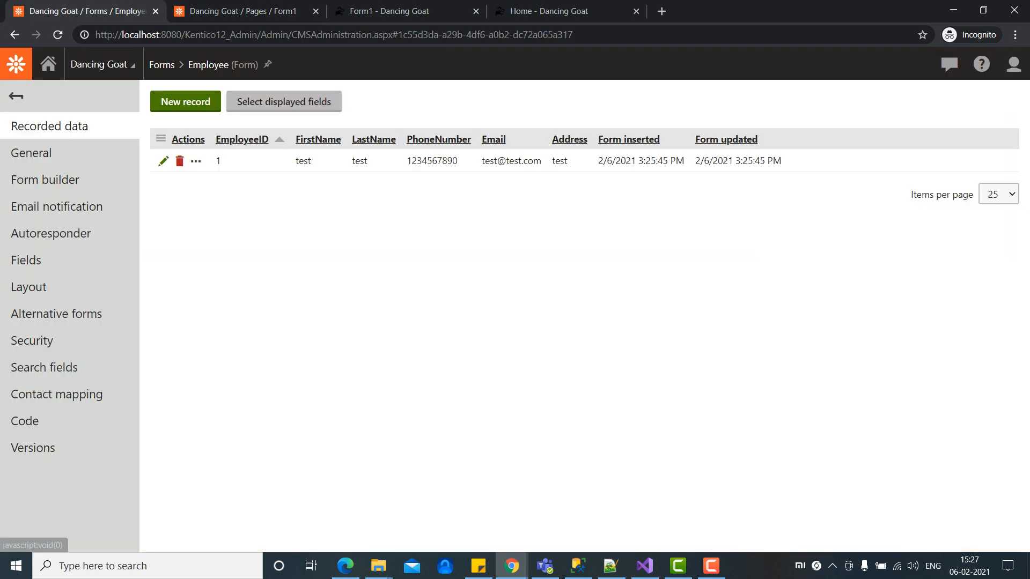
left_click(161, 64)
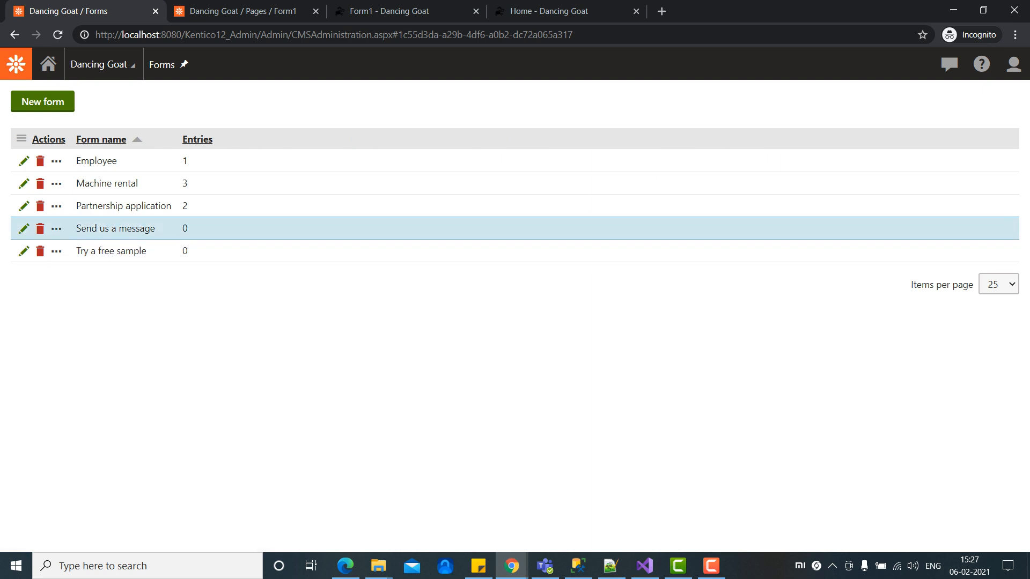
left_click(236, 10)
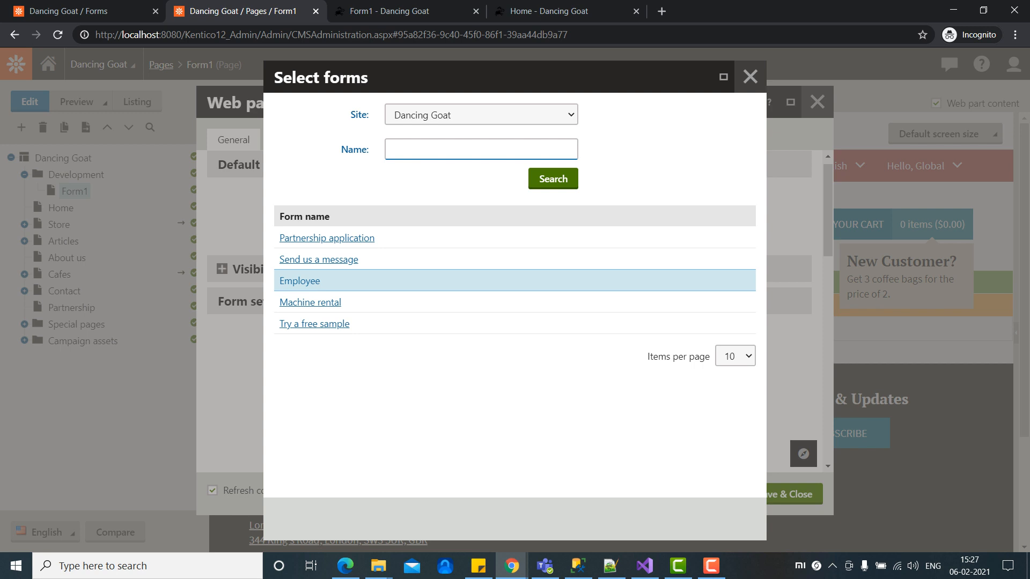
left_click(299, 280)
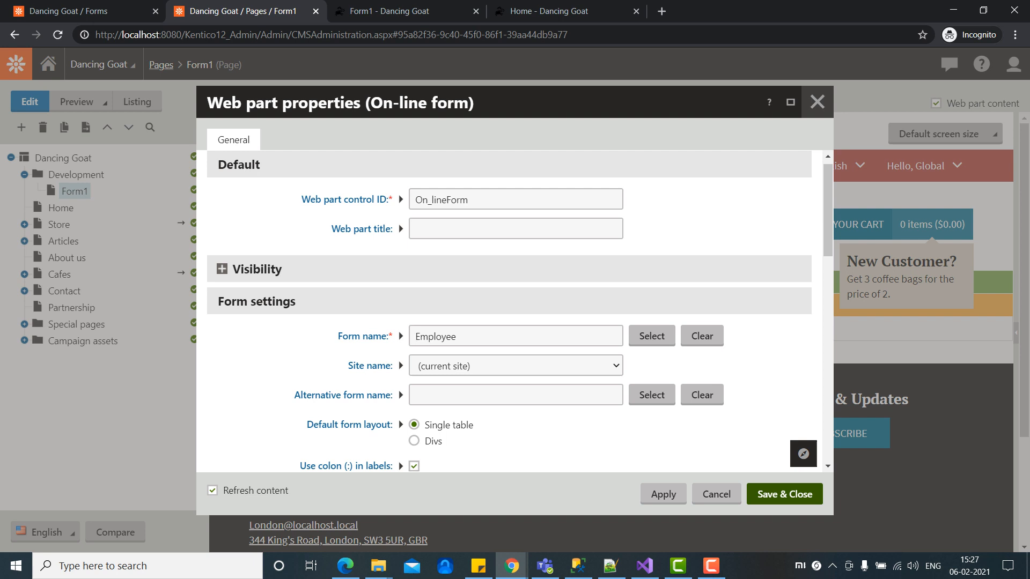
left_click(784, 494)
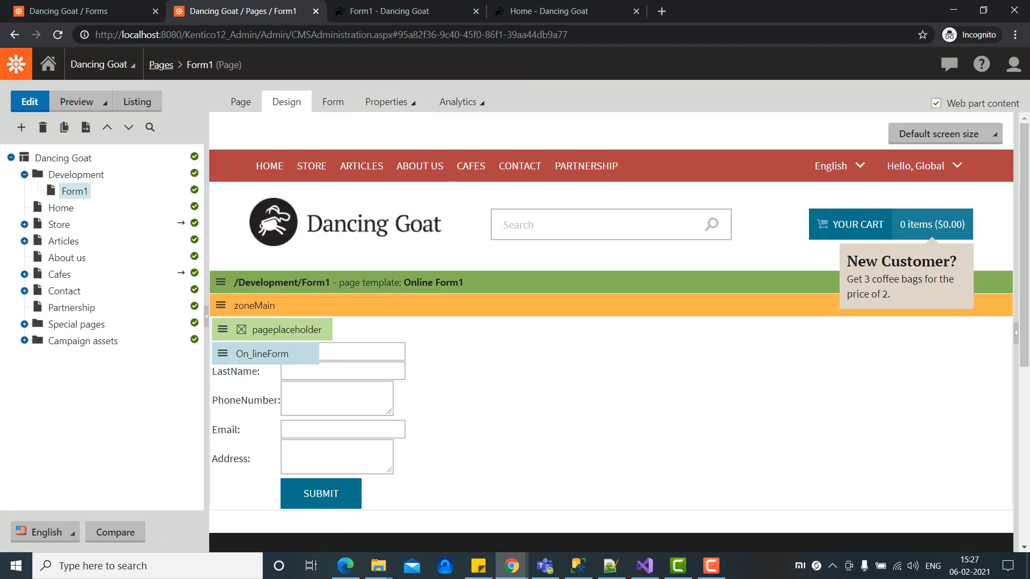
Step: Open Form1's Live URL from Properties > General and type 'test' into FirstName
left_click(386, 101)
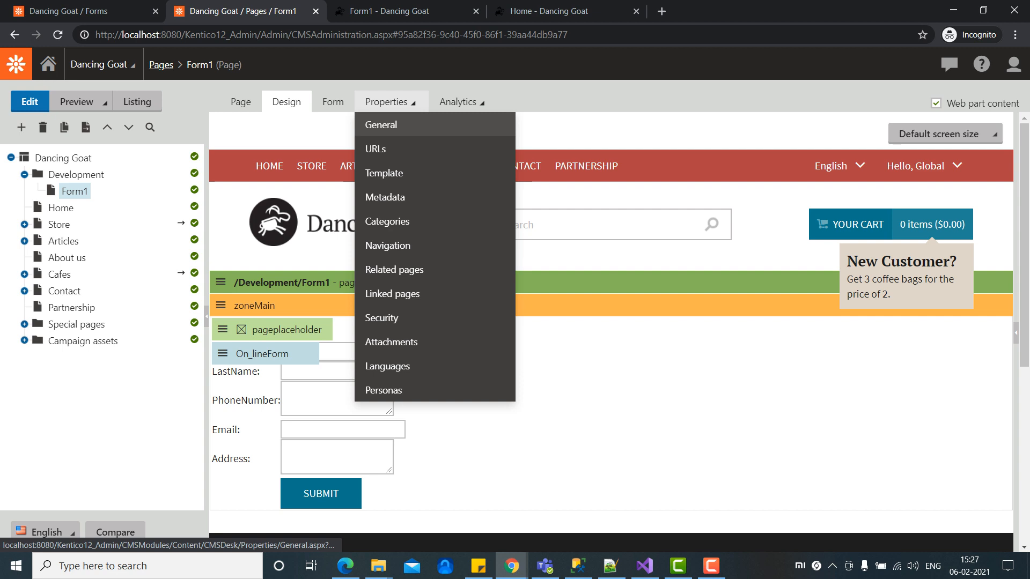
left_click(378, 127)
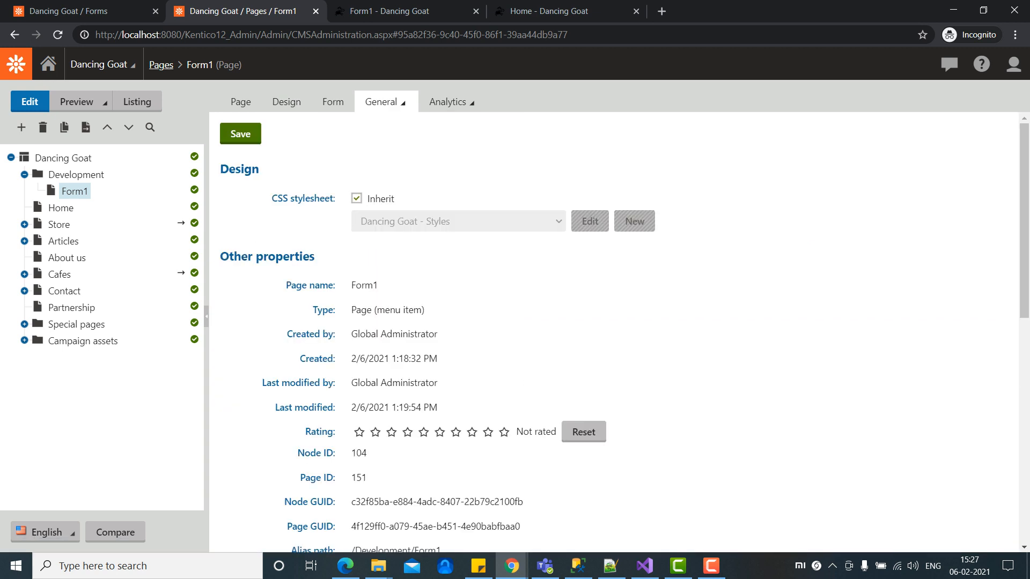
scroll(617, 348, "down", 5)
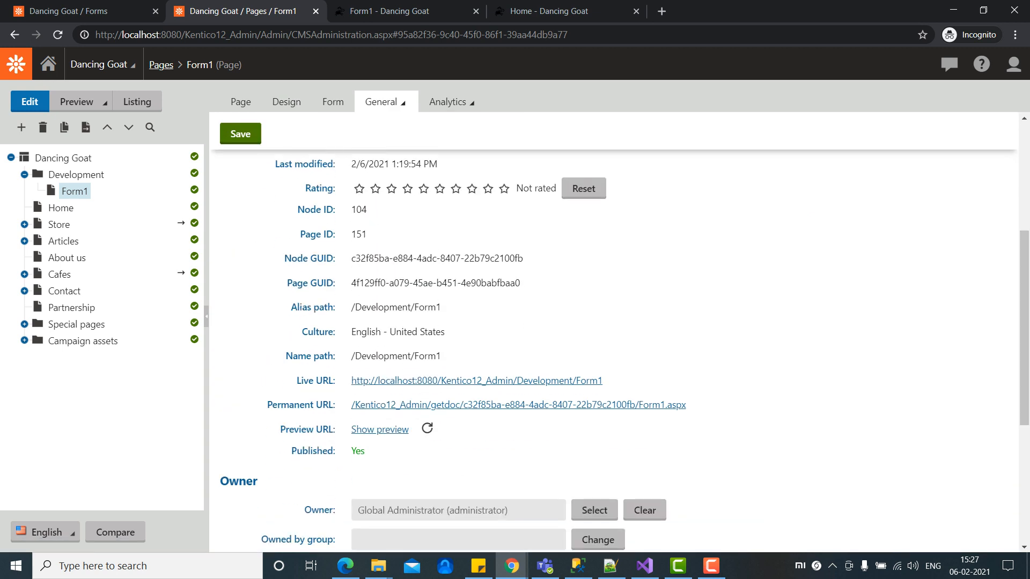
left_click(461, 381)
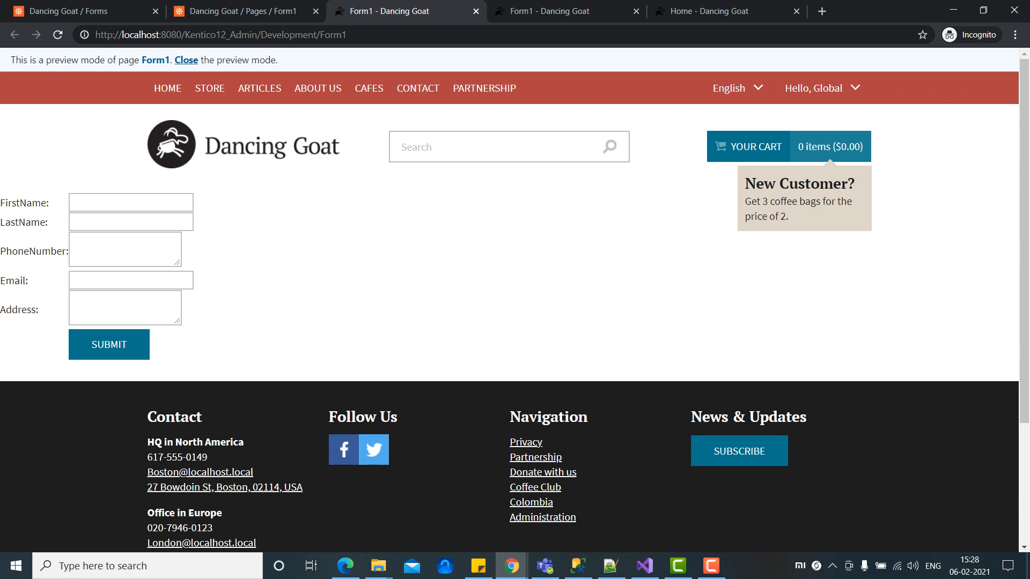
left_click(131, 203)
type("test")
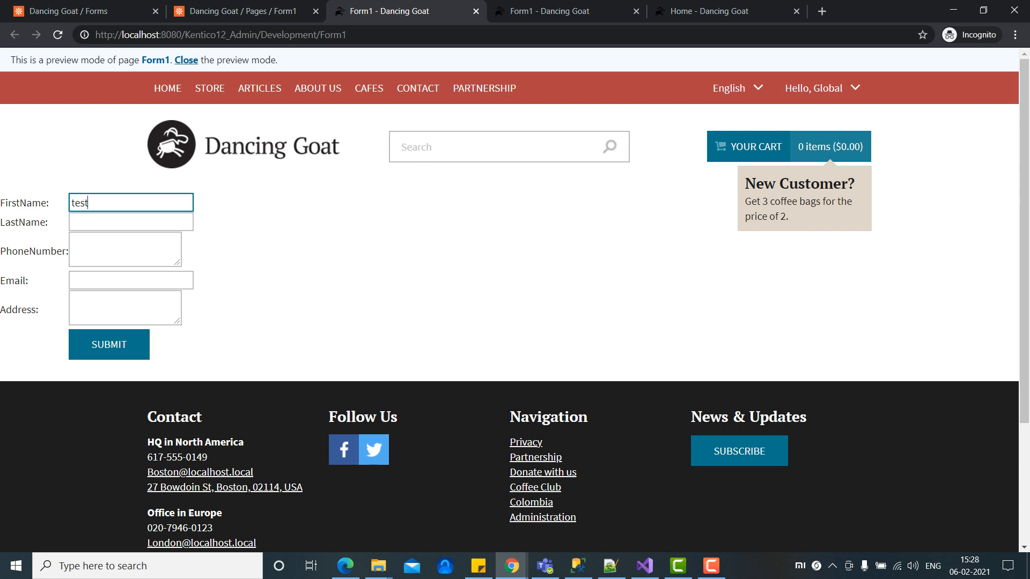
Step: Trigger the required-field errors, then fill last name, phone number and an incomplete e-mail, and resubmit
left_click(109, 345)
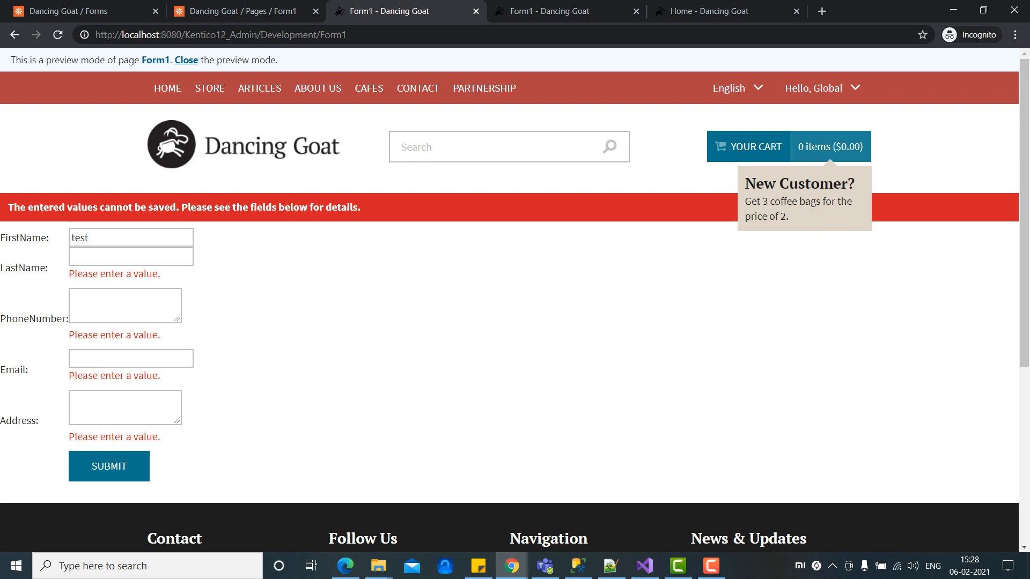
left_click(120, 257)
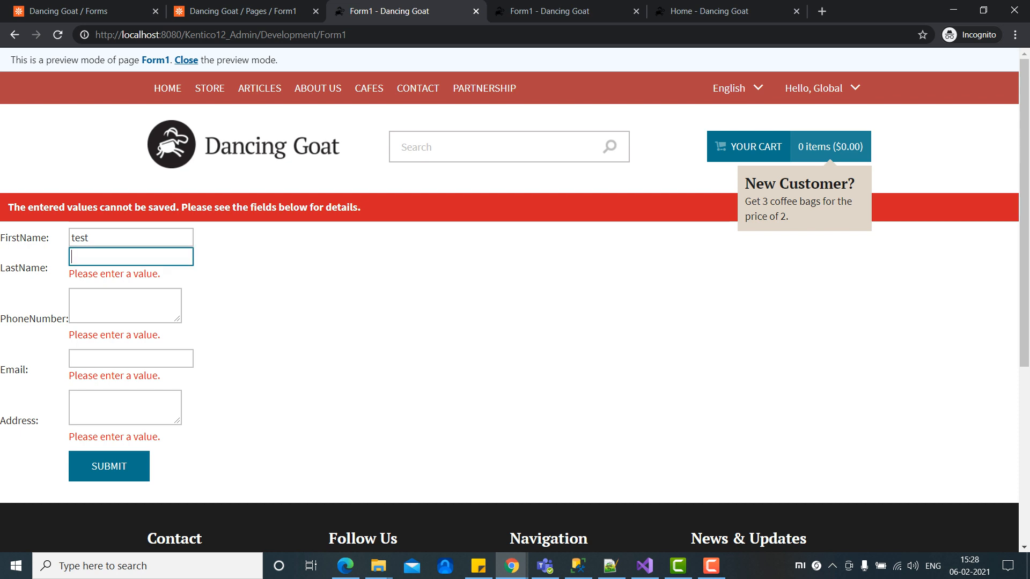
type("jain")
key("Tab")
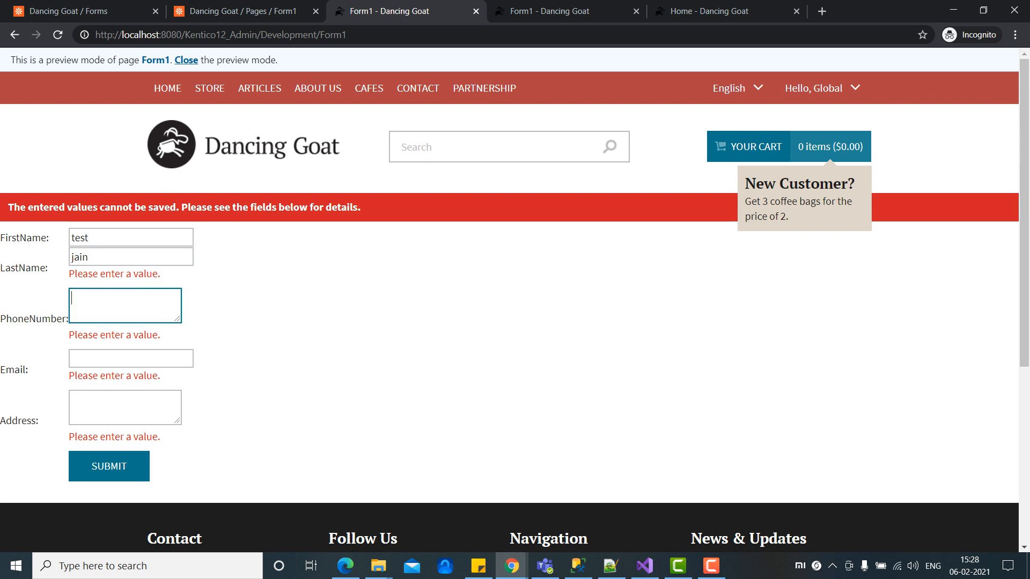
type("1234567890")
key("Tab")
type("tes")
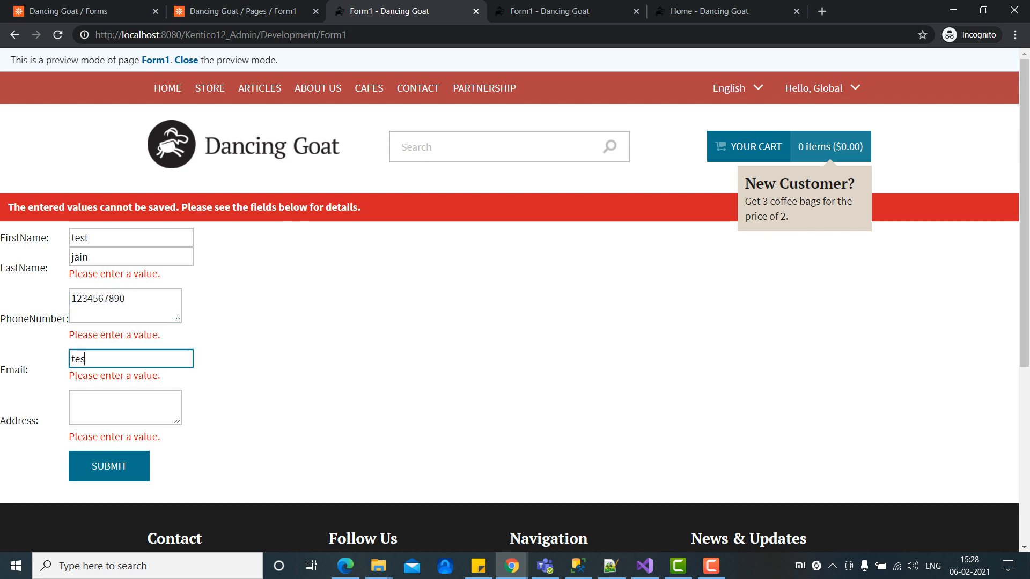
type("t@gmail")
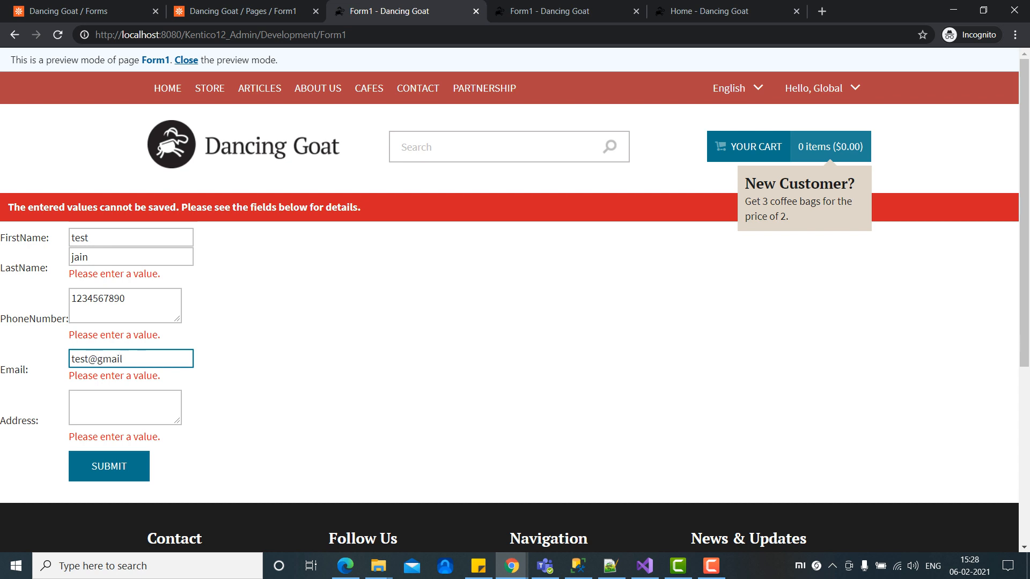
key("Return")
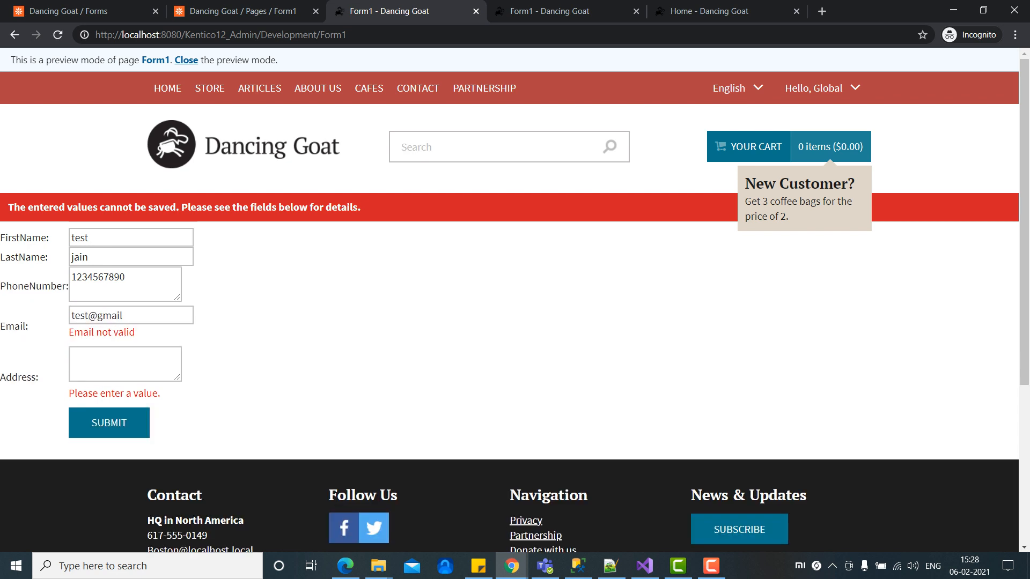
Step: Complete the e-mail with '.com', enter Address 'test', and submit the employee form
left_click(125, 315)
type(".com")
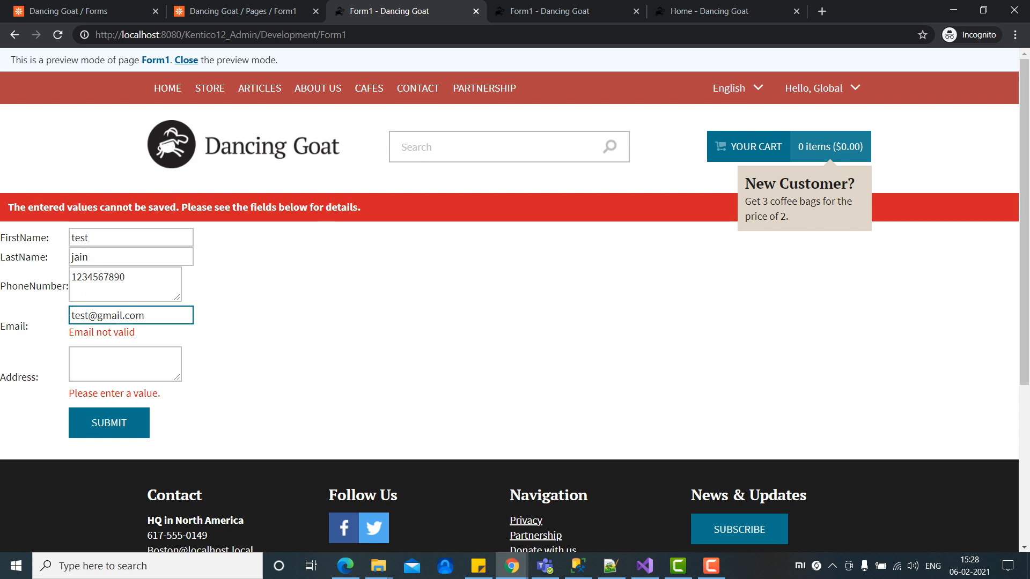
key("Tab")
type("test")
key("Tab")
key("Return")
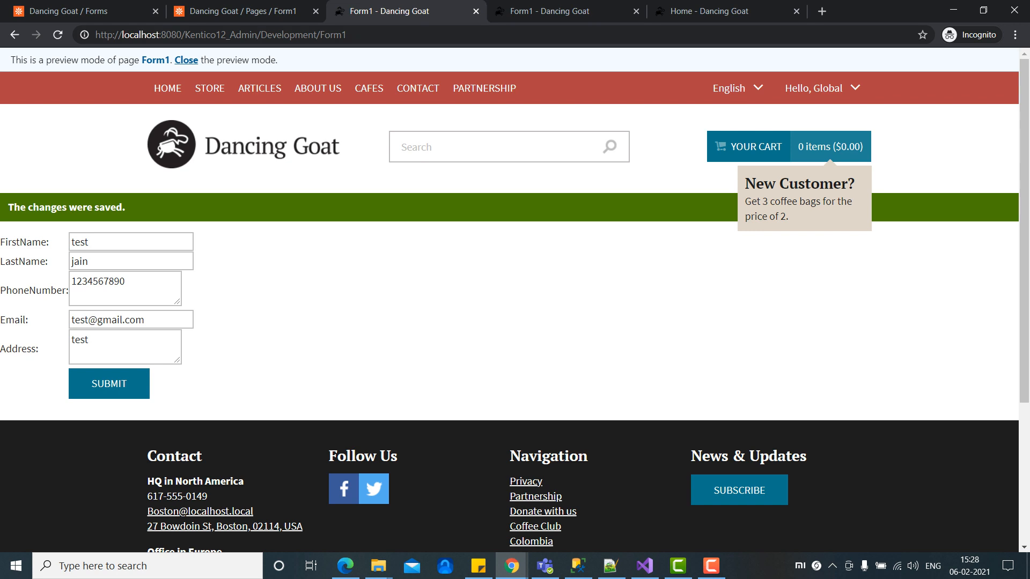
left_click(81, 11)
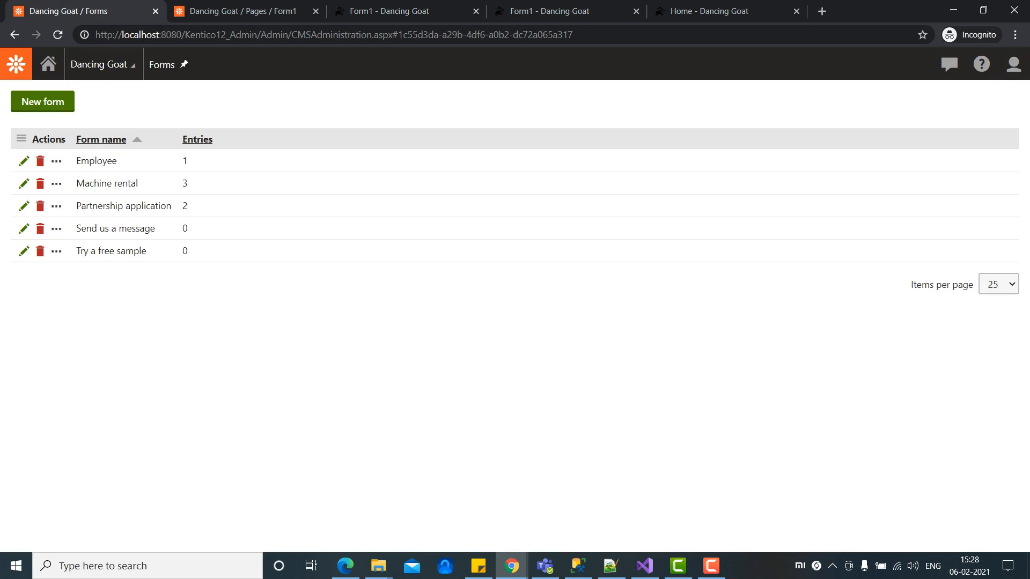
Step: Check the Employee form's recorded submissions, then open its General settings
left_click(23, 161)
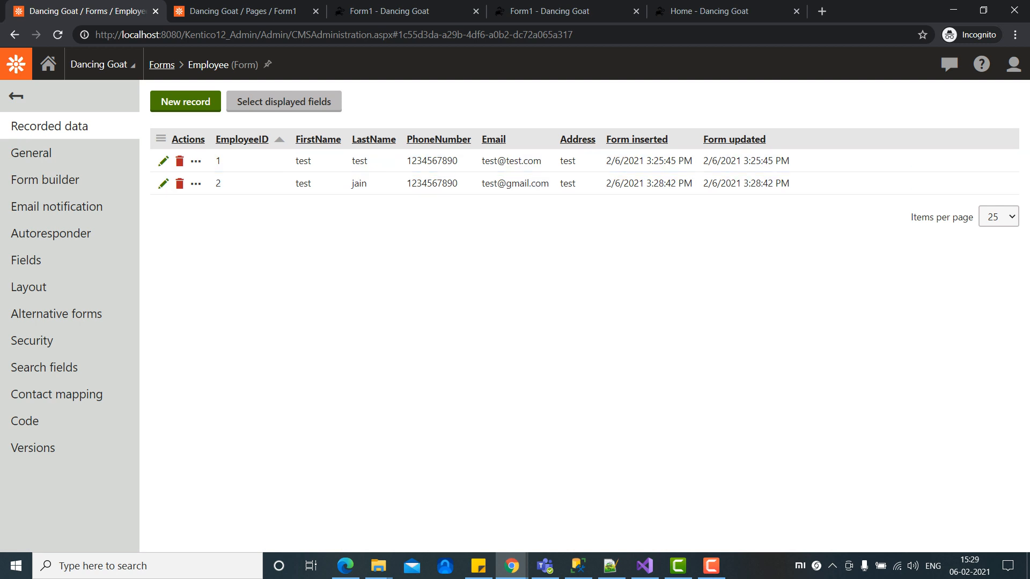
key("ctrl+Tab")
key("ctrl+Tab")
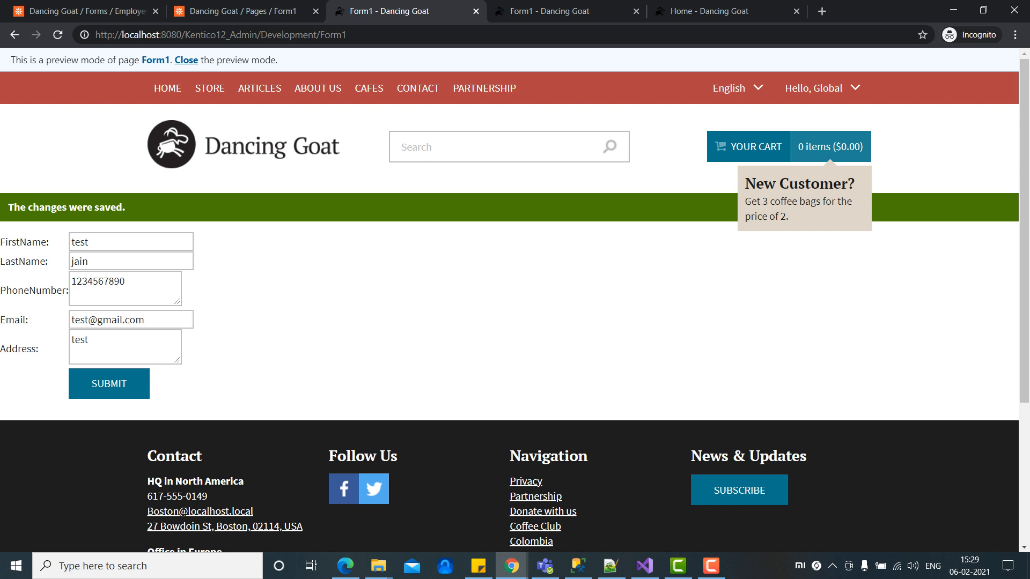
key("ctrl+shift+Tab")
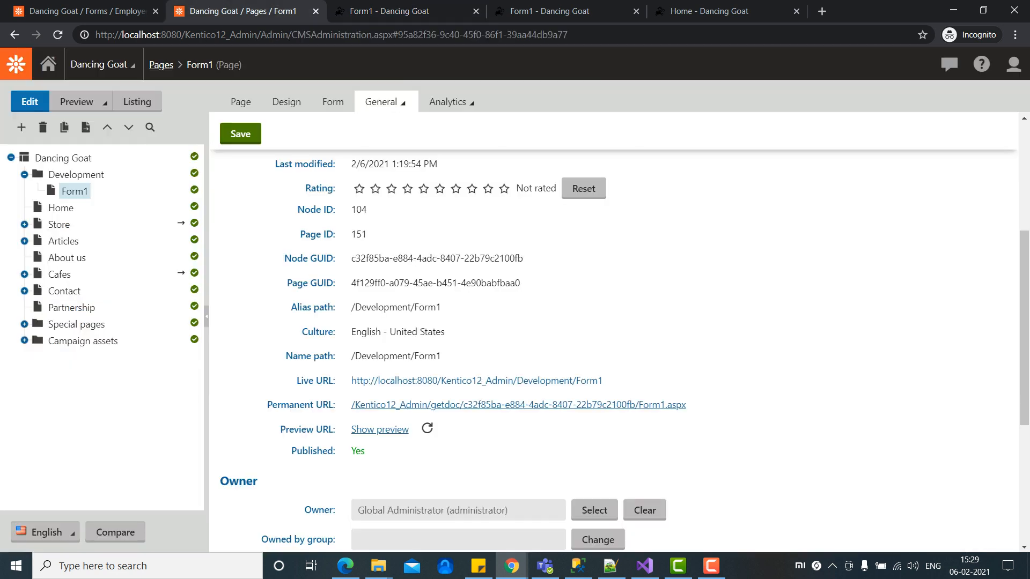
key("ctrl+shift+Tab")
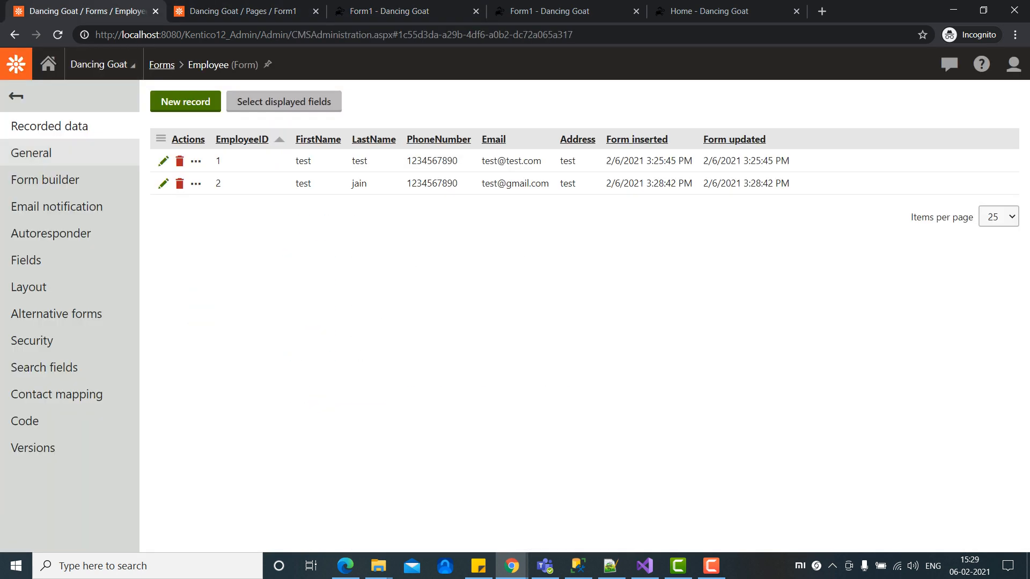
left_click(31, 153)
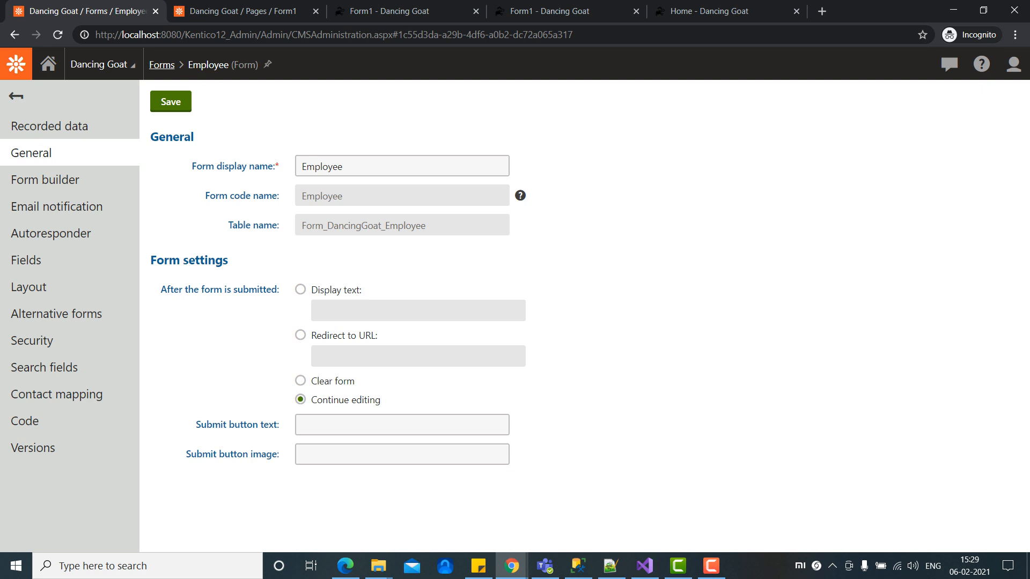
Step: Set the after-submission action to Display text 'The Record Saved Successfully.' and save
left_click(301, 336)
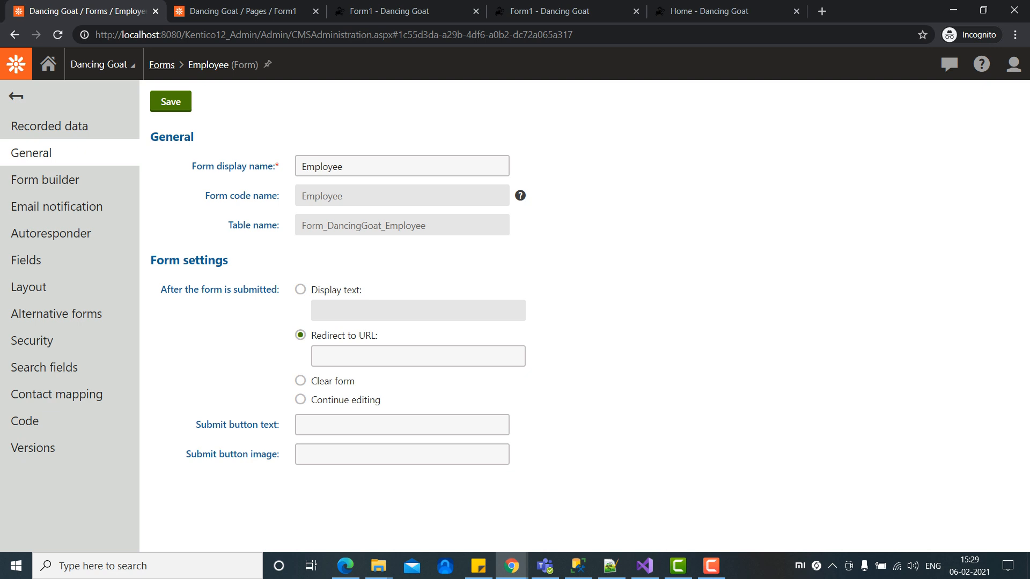
left_click(300, 290)
left_click(418, 310)
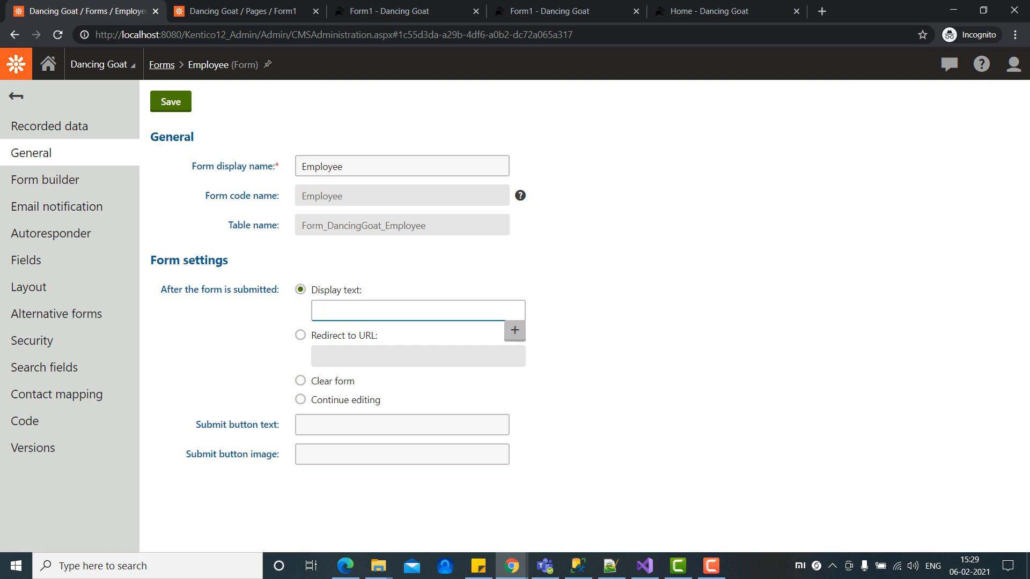
type("The")
type(" r")
type("Record Sa")
type("ved Succe")
type("ssful")
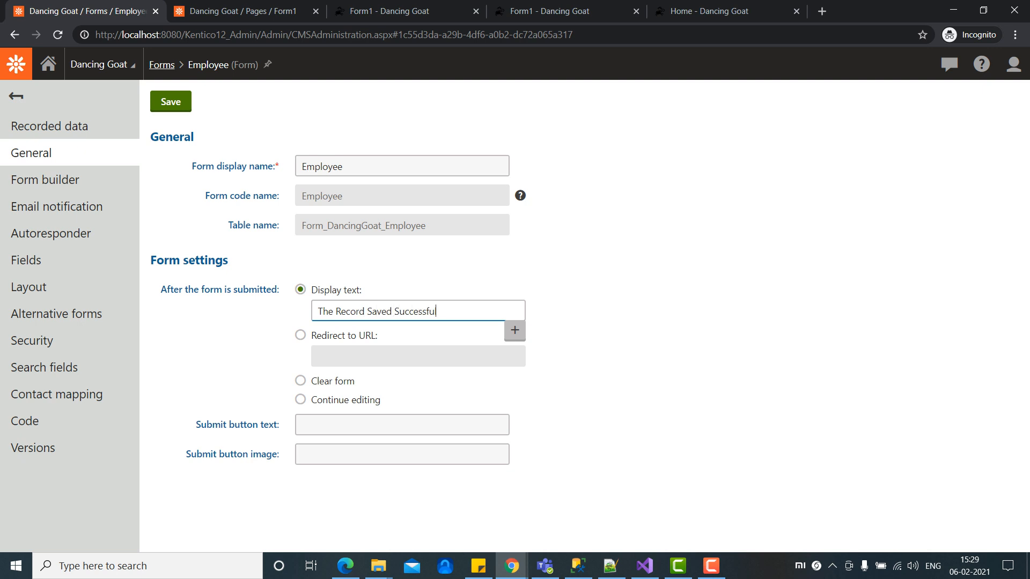
type("ly.")
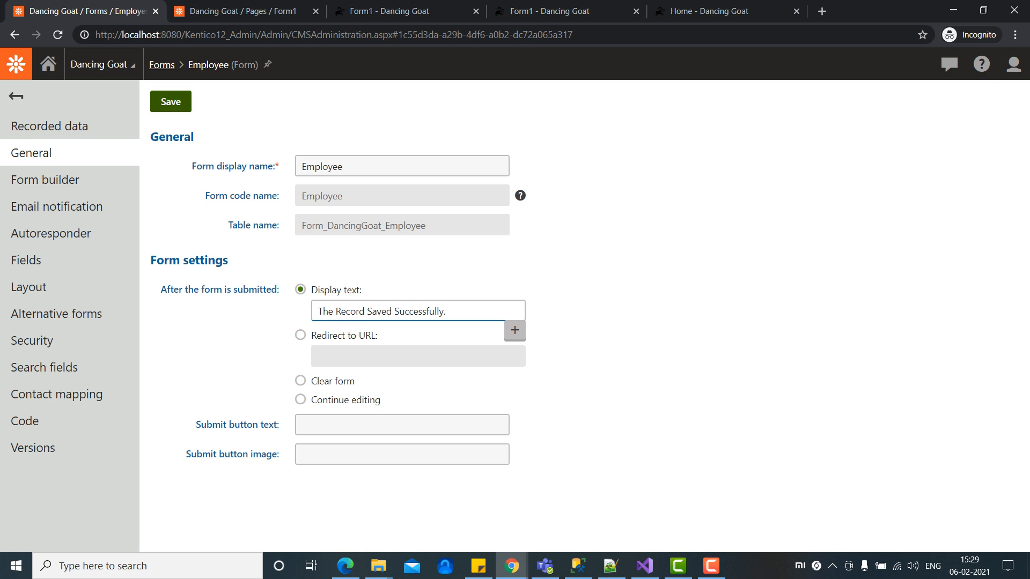
left_click(170, 101)
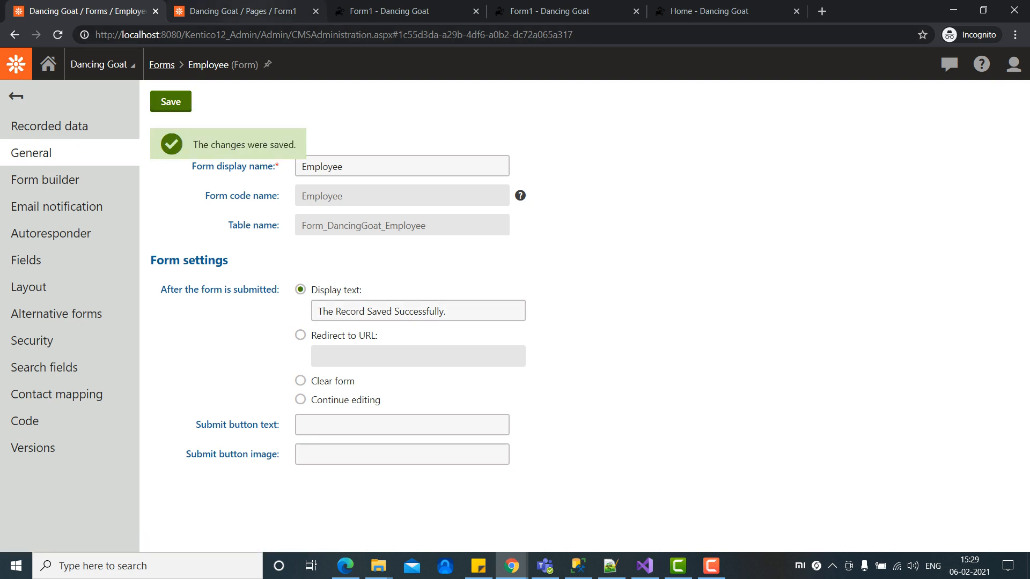
left_click(249, 11)
left_click(389, 11)
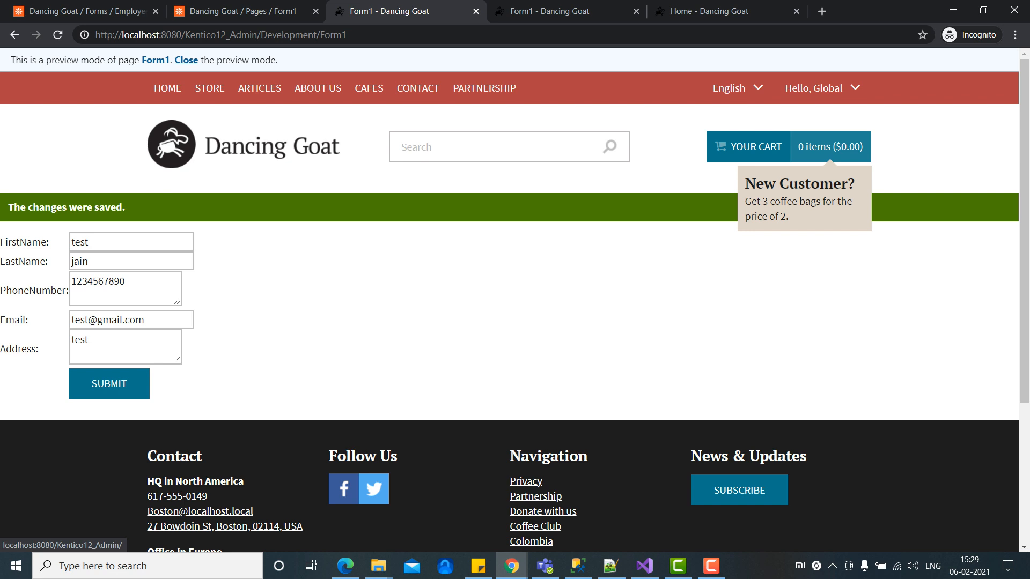
Step: Reload the Form1 preview to get an empty Employee form
key("XF86MonBrightnessUp")
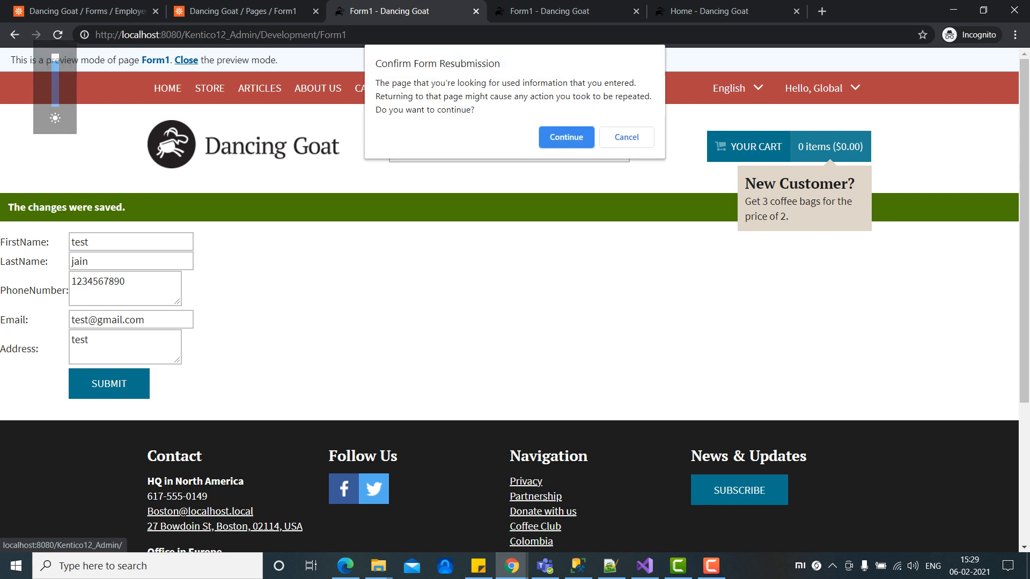
key("Return")
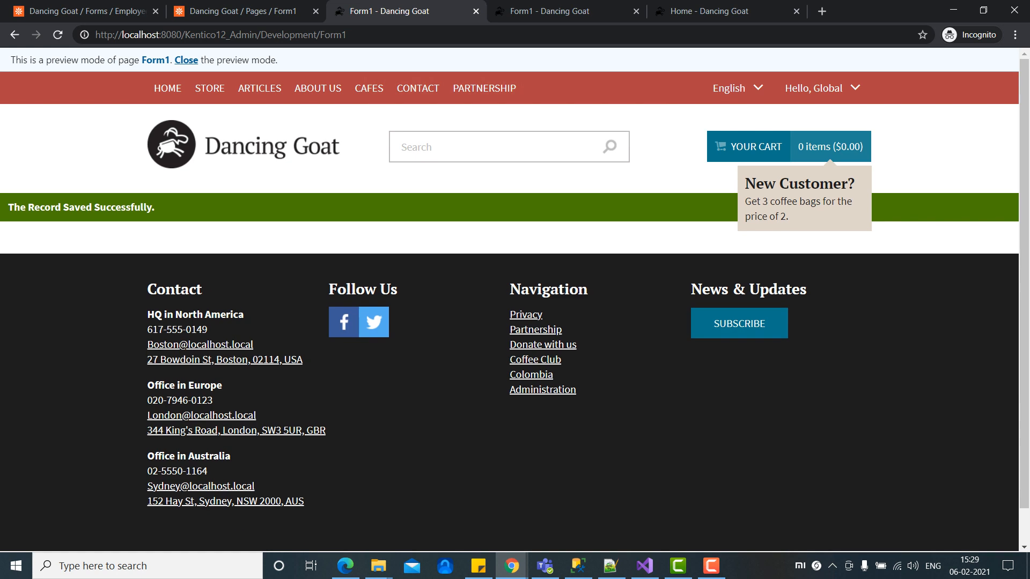
key("ctrl+l")
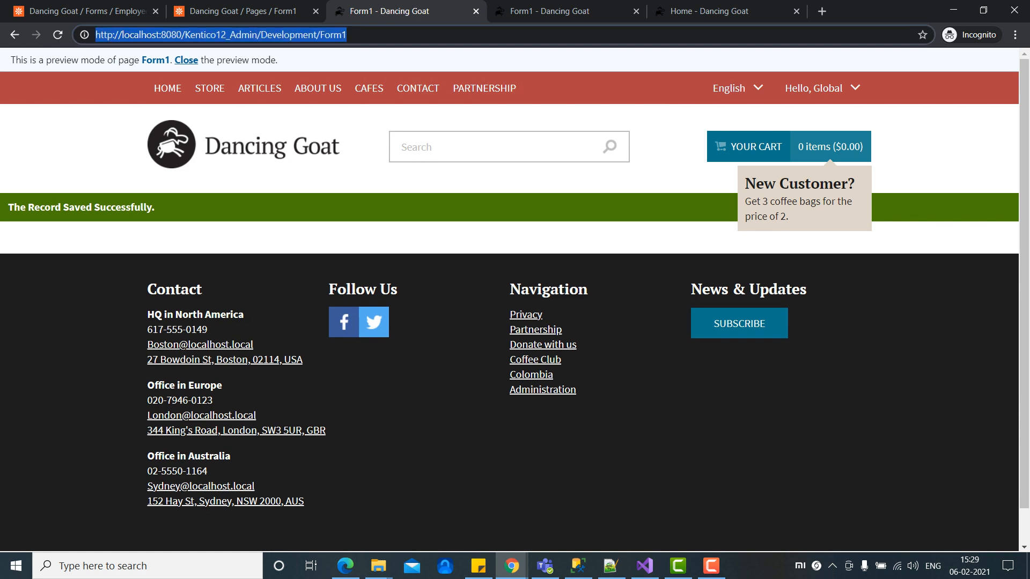
key("Return")
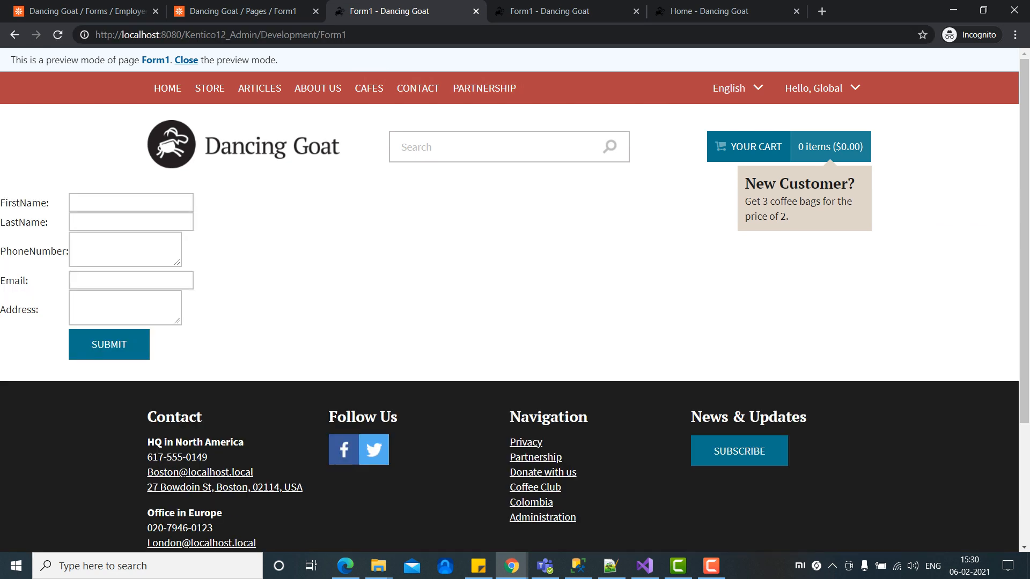
Step: Fill in a new employee's name, phone number, e-mail and address 'test address', then submit
left_click(131, 202)
key("Tab")
key("Tab")
type("1234567890")
key("Tab")
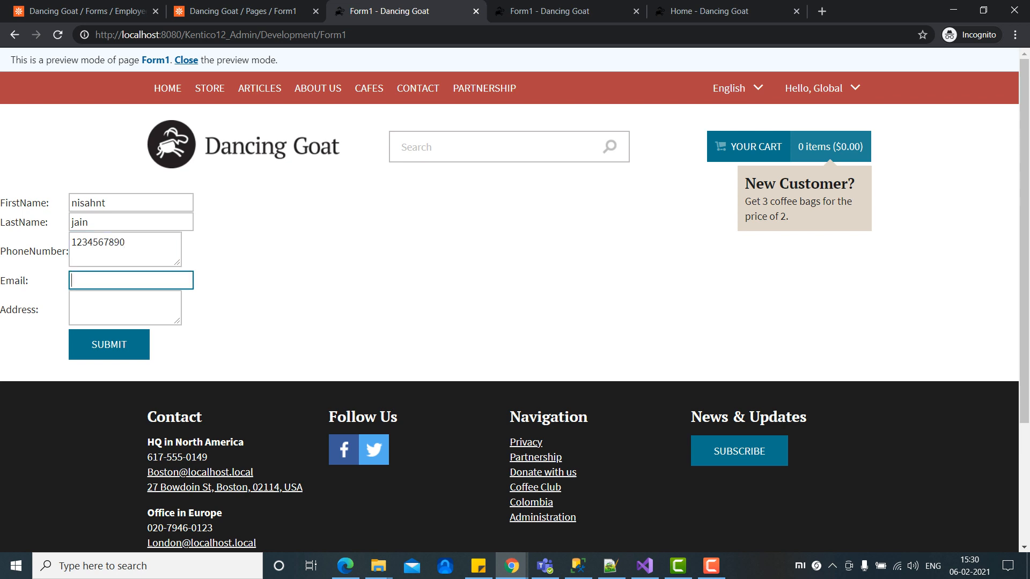
key("Tab")
type("test address")
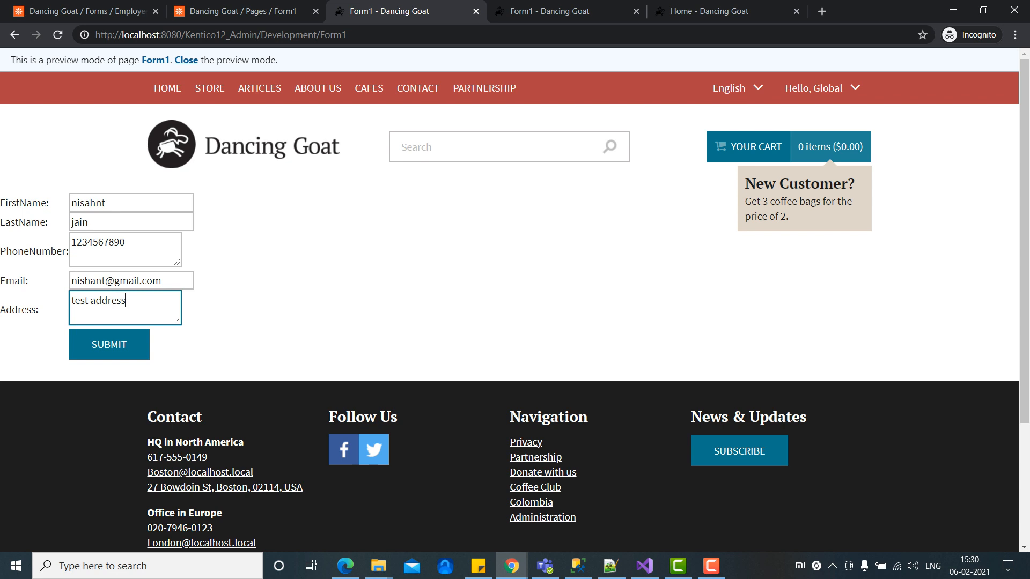
key("Tab")
key("Return")
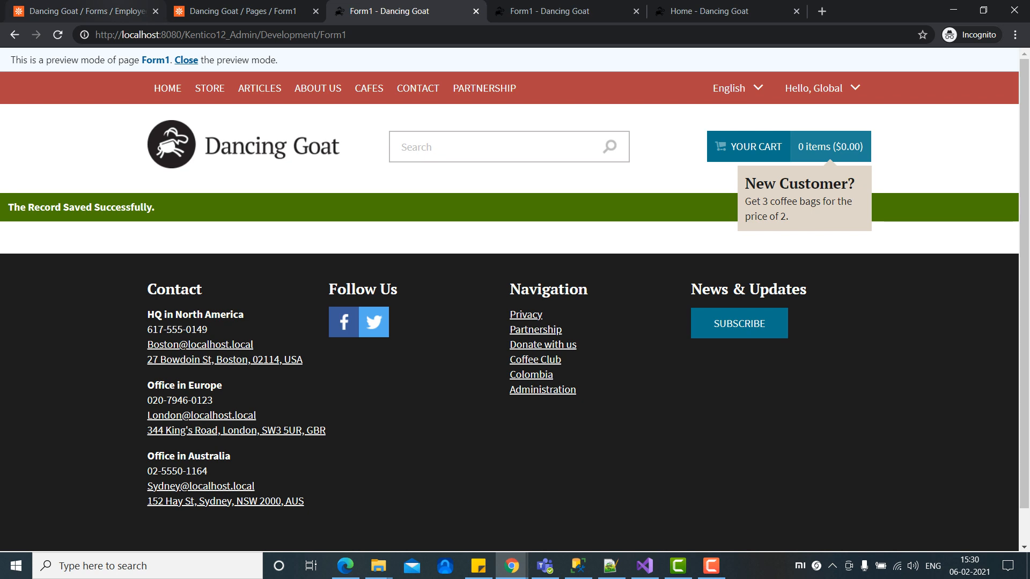
Step: Open the Employee form's Recorded data to confirm four records, the newest as EmployeeID 4
left_click(90, 13)
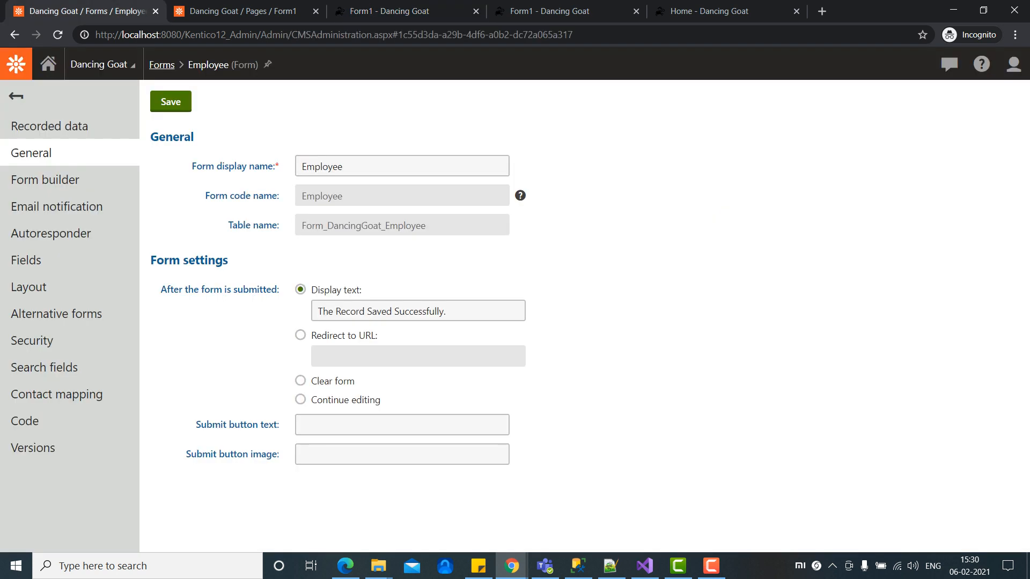
left_click(407, 11)
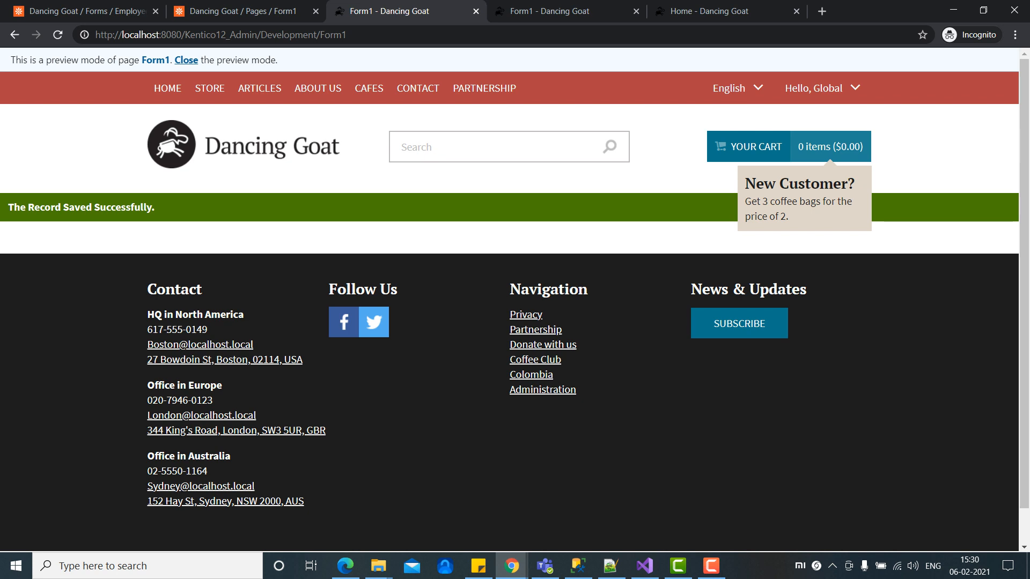
left_click(90, 11)
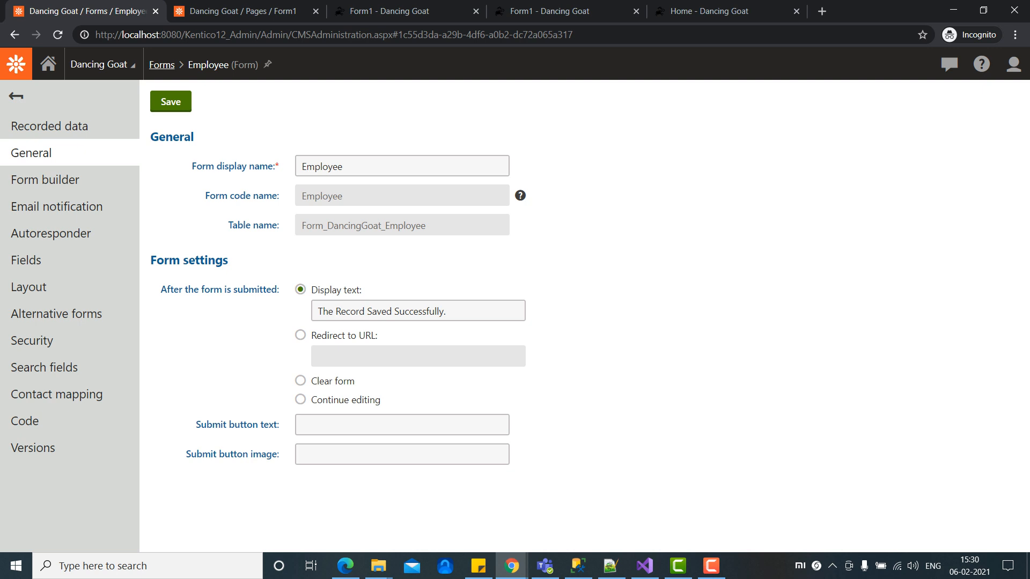
left_click(395, 11)
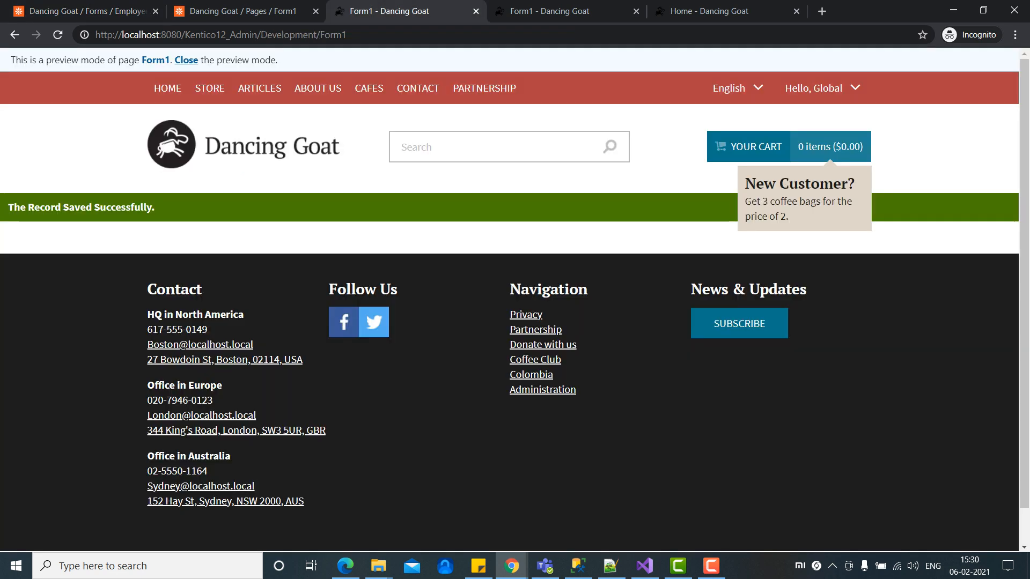
left_click(87, 11)
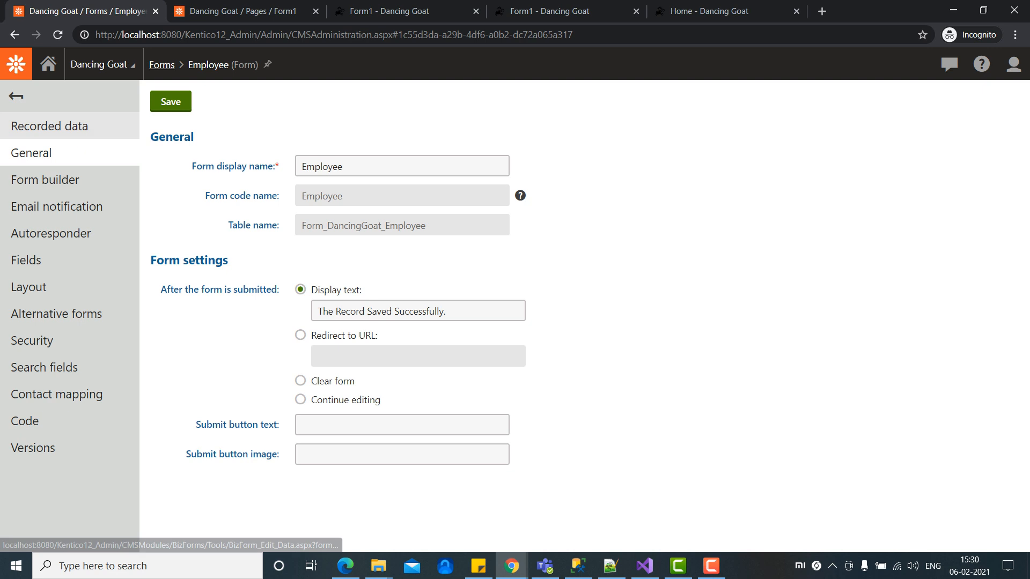
left_click(50, 126)
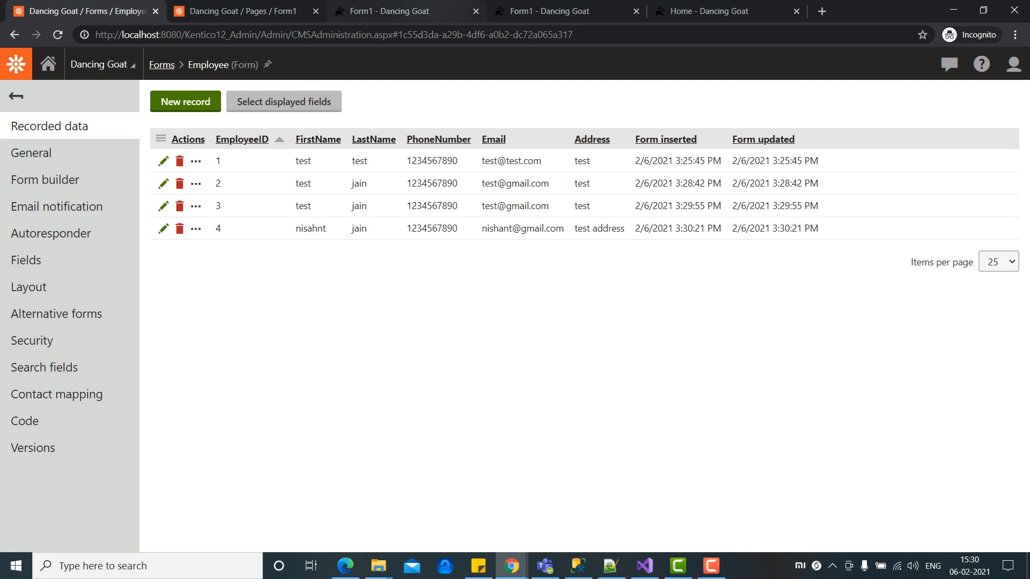
left_click(429, 11)
left_click(121, 11)
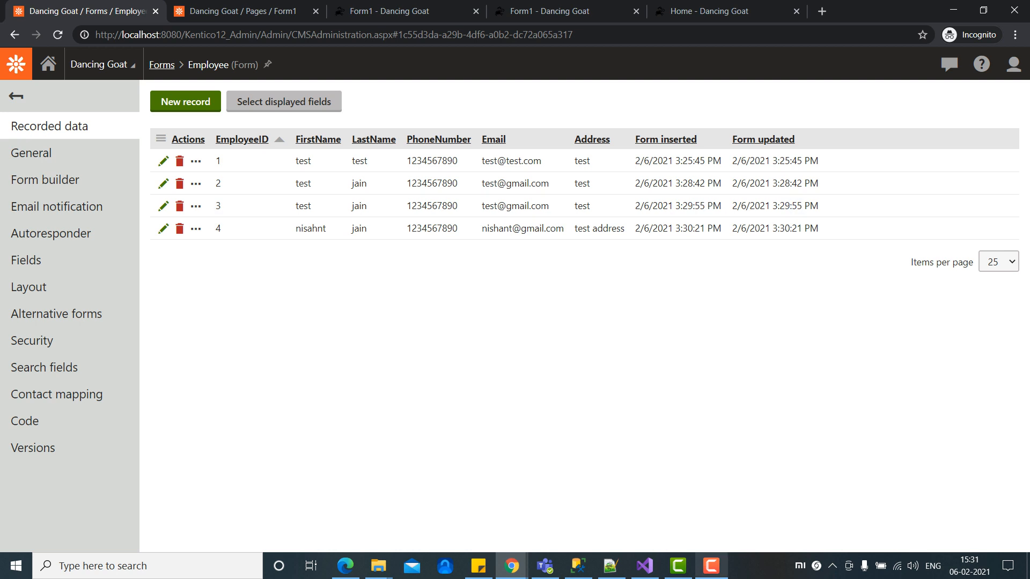
left_click(711, 566)
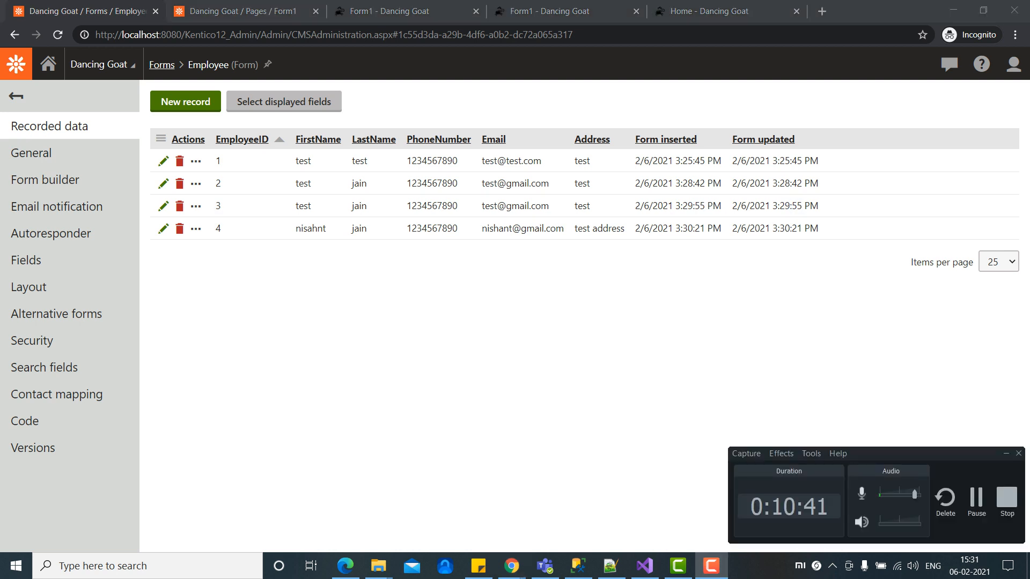